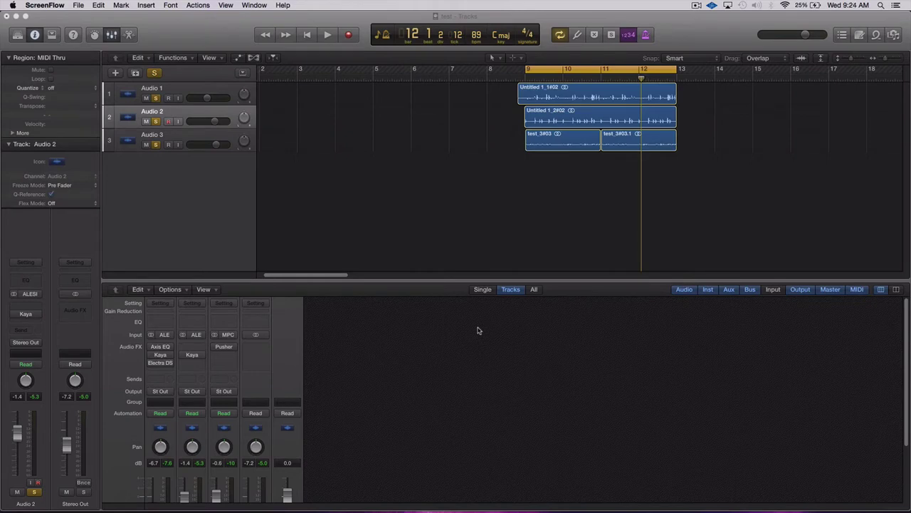
- Select the Audio 3 track and deselect all regions in the arrangement
left_click(493, 209)
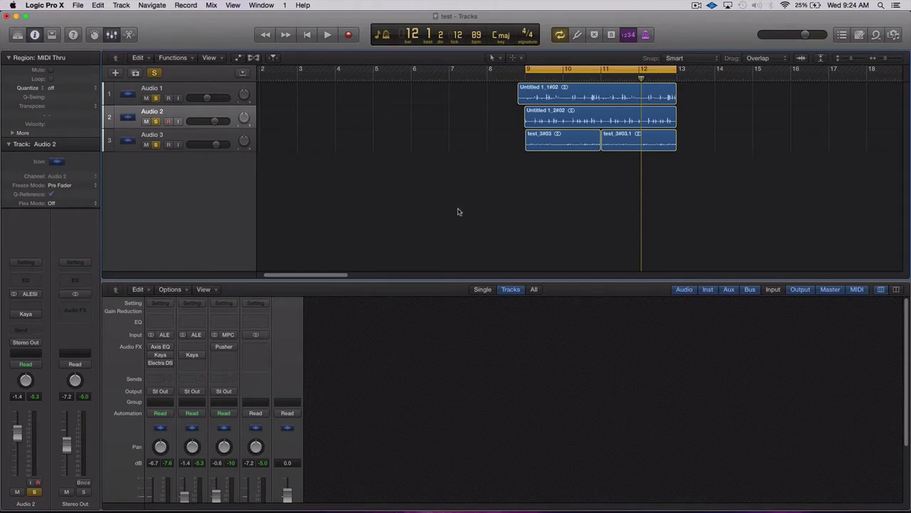
left_click(550, 98)
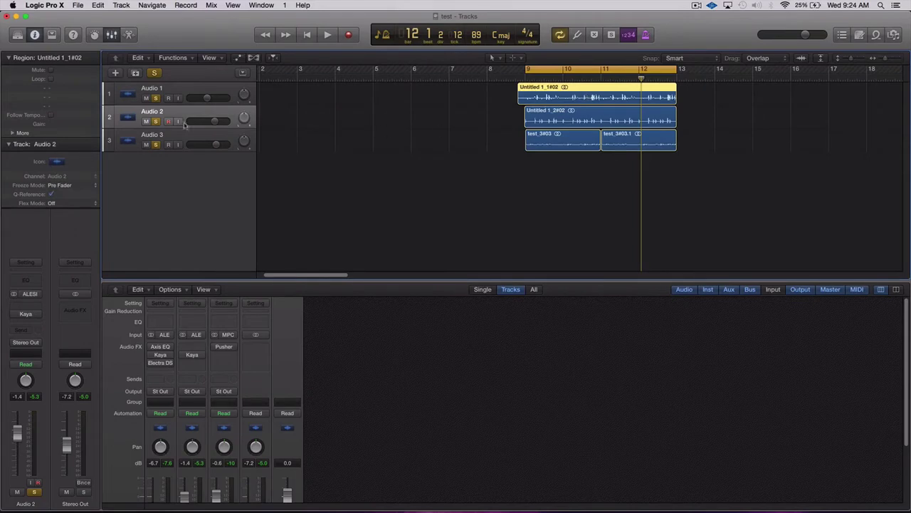
left_click(177, 144)
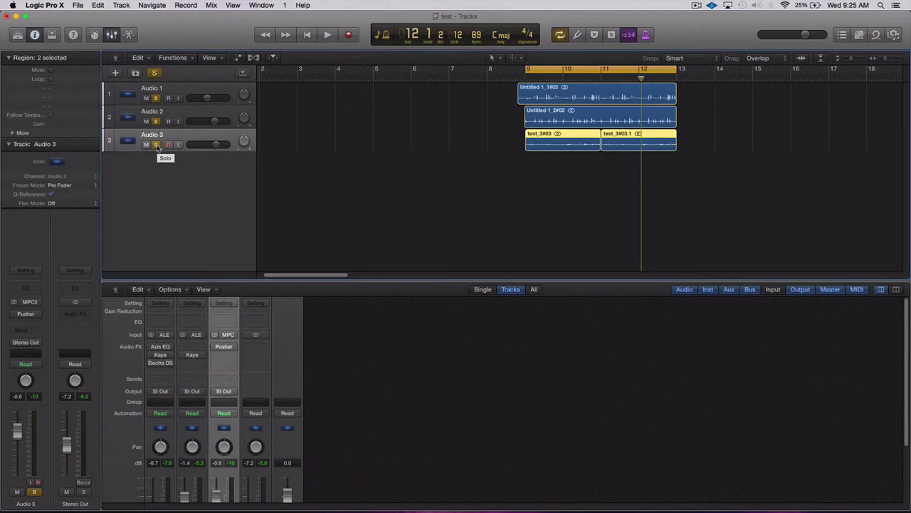
left_click(441, 211)
- Play the looped section and raise the Stereo Out fader to -1.6 dB
key("space")
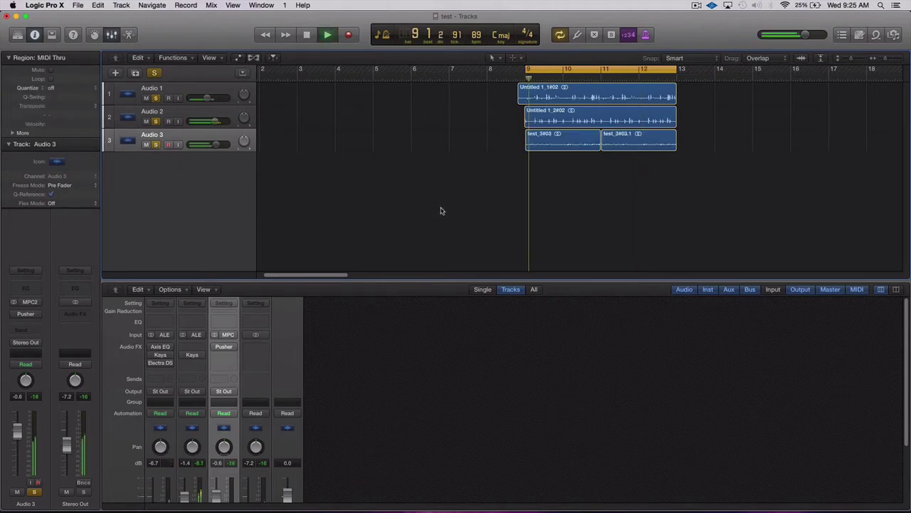
left_click_drag(77, 438, 77, 433)
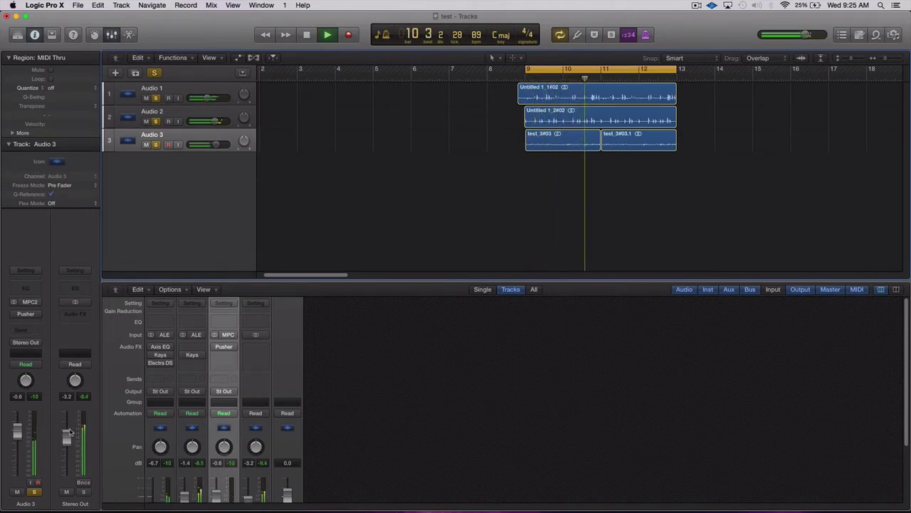
left_click_drag(77, 433, 77, 412)
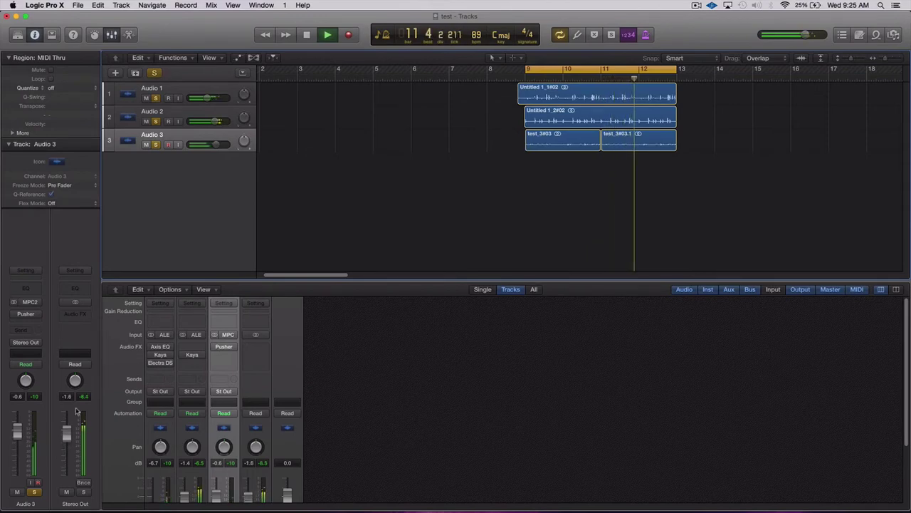
- Remove the solo from Audio 2 and Audio 3 so only Audio 1 stays soloed, and stop playback
left_click(155, 121)
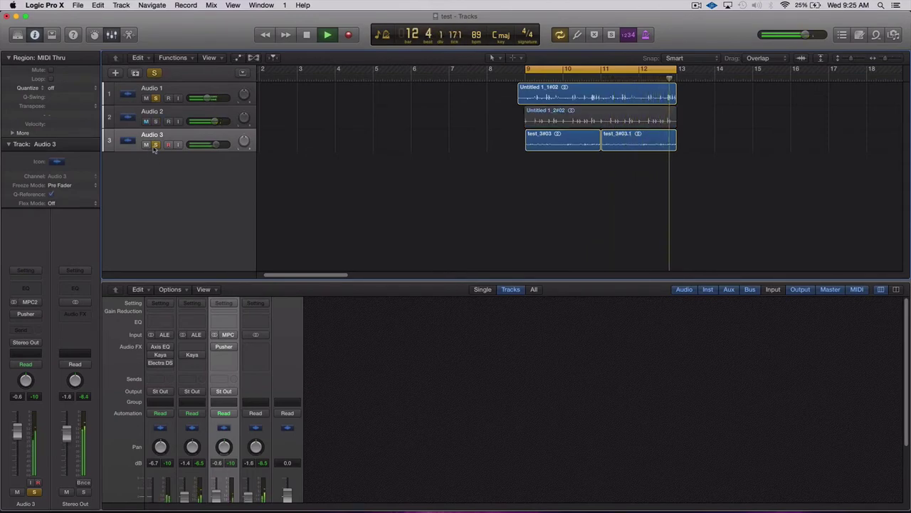
left_click(155, 144)
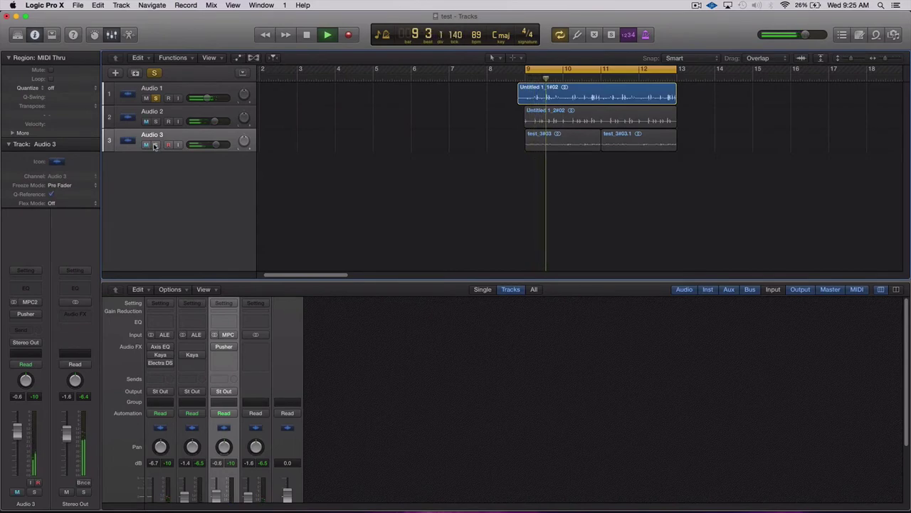
key("space")
key("ctrl+m")
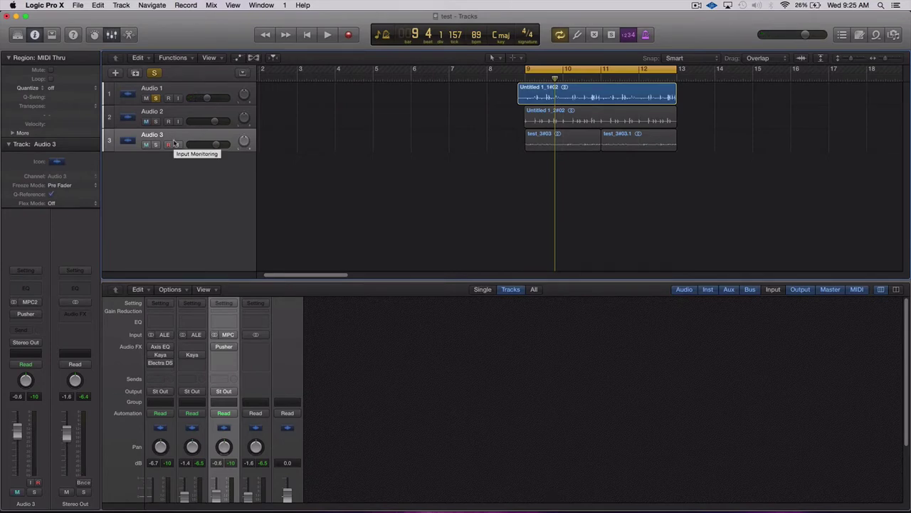
- Open the Axis EQ inserted on the Audio 1 track and place its window beside the regions
left_click(175, 95)
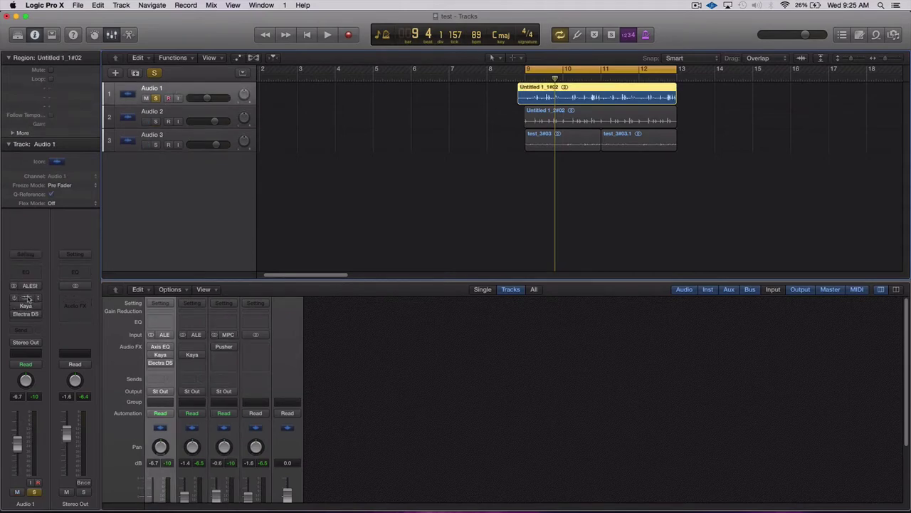
left_click(27, 298)
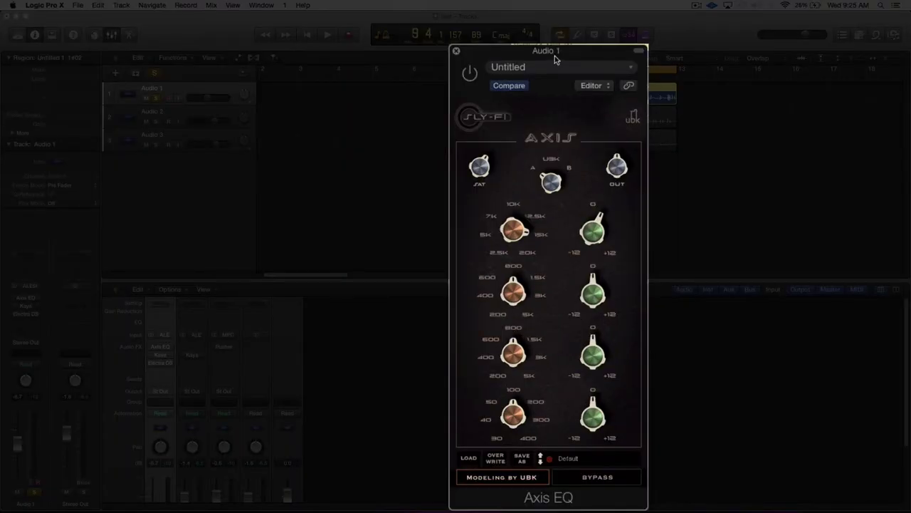
left_click_drag(555, 56, 379, 18)
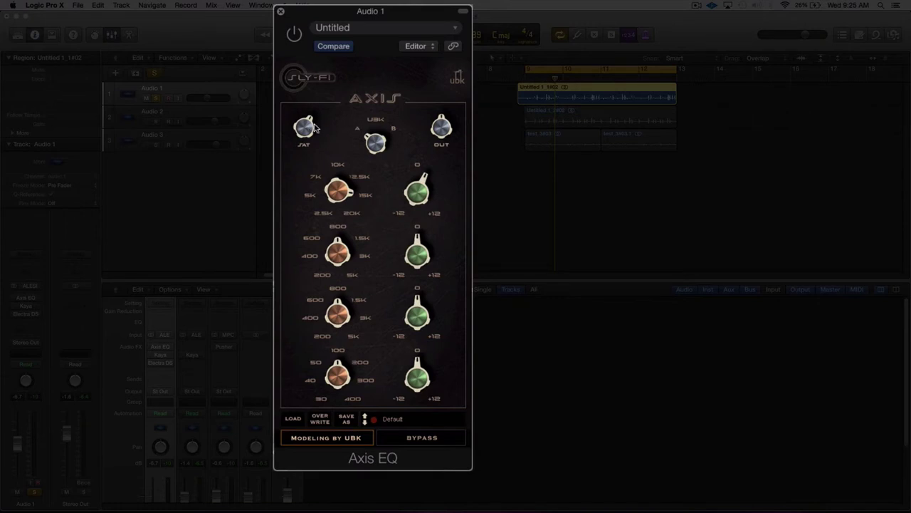
left_click_drag(348, 14, 379, 22)
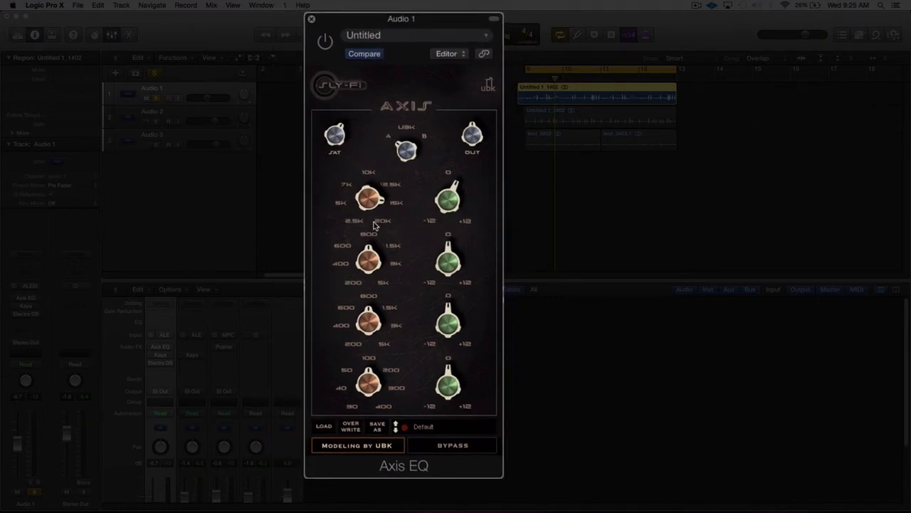
- Enable Axis EQ with more saturation and high-band gain, comparing the Audio 1 sound with it on and off
left_click(325, 44)
left_click(324, 44)
left_click(325, 45)
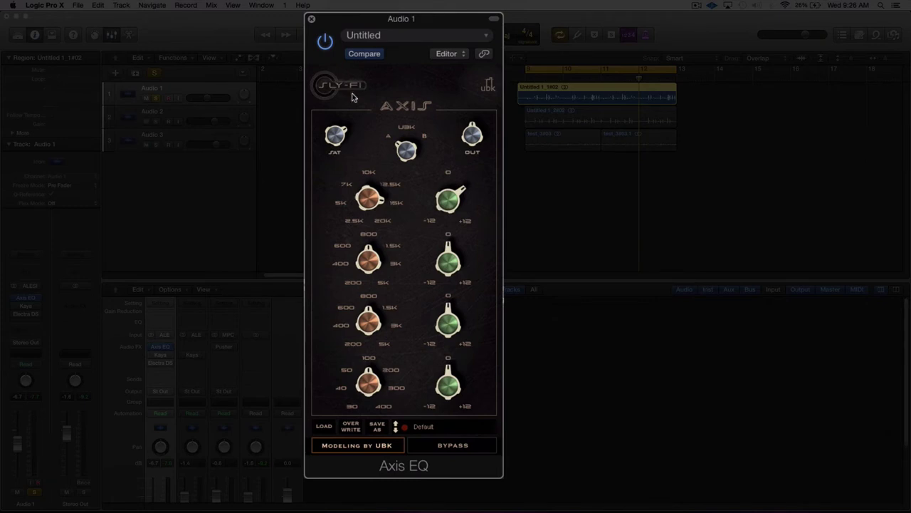
- Open the Kaya plug-in on the Audio 1 track and arrange its window next to the Axis EQ
left_click_drag(391, 18, 546, 54)
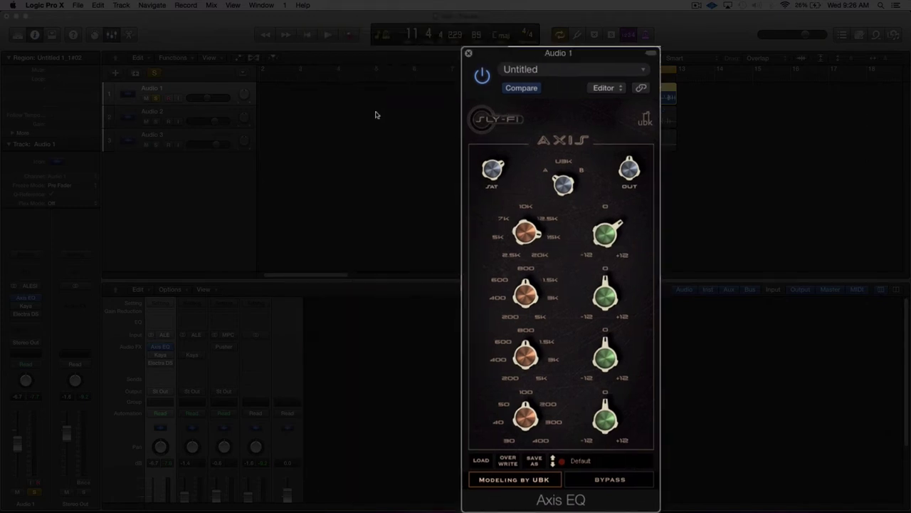
left_click(27, 306)
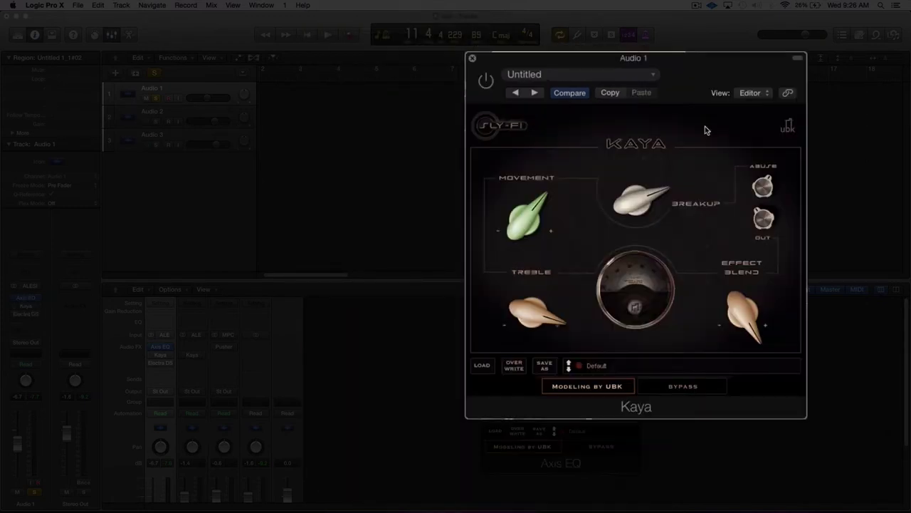
left_click_drag(653, 57, 368, 66)
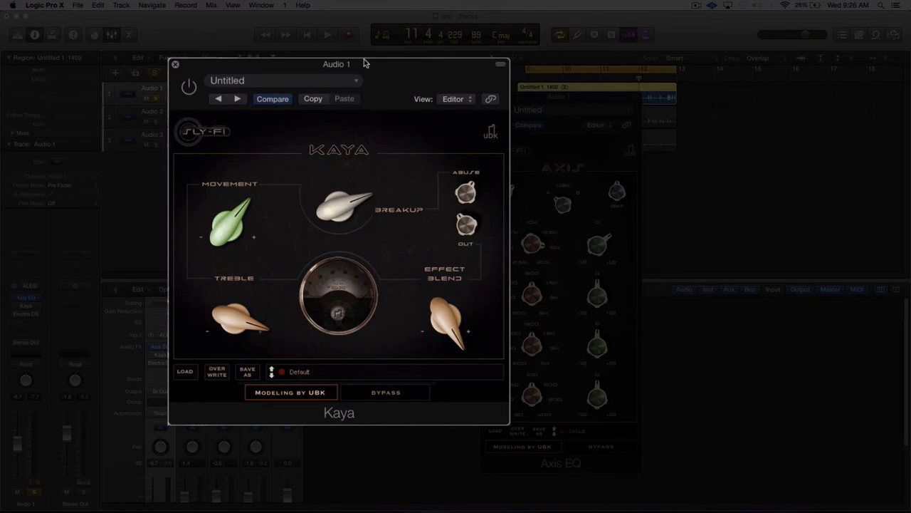
- Enable Kaya on Audio 1 during playback and turn its Breakup down slightly
key("space")
left_click(190, 91)
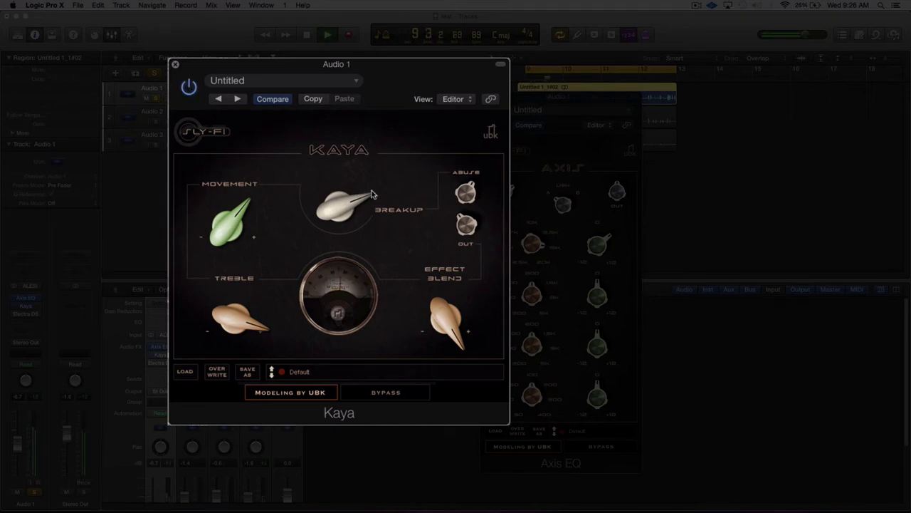
scroll(351, 215, "down", 2)
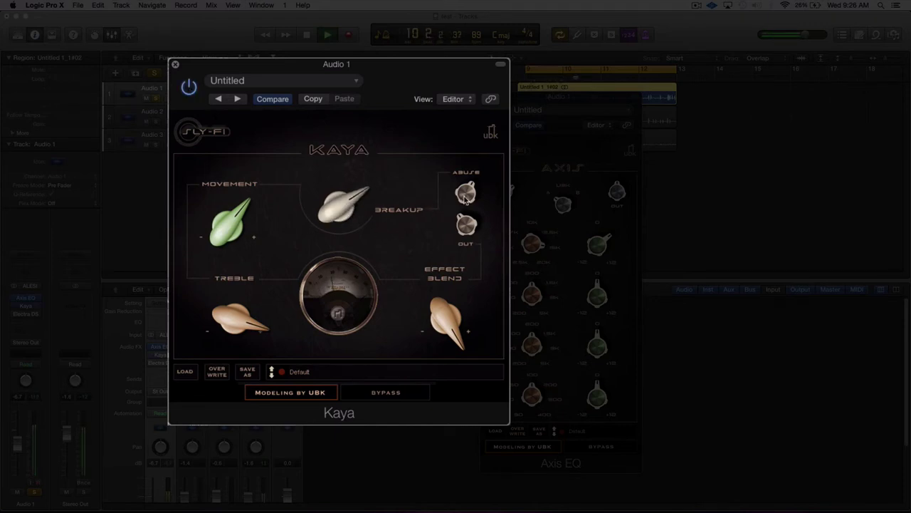
scroll(463, 197, "up", 2)
scroll(459, 193, "up", 3)
key("space")
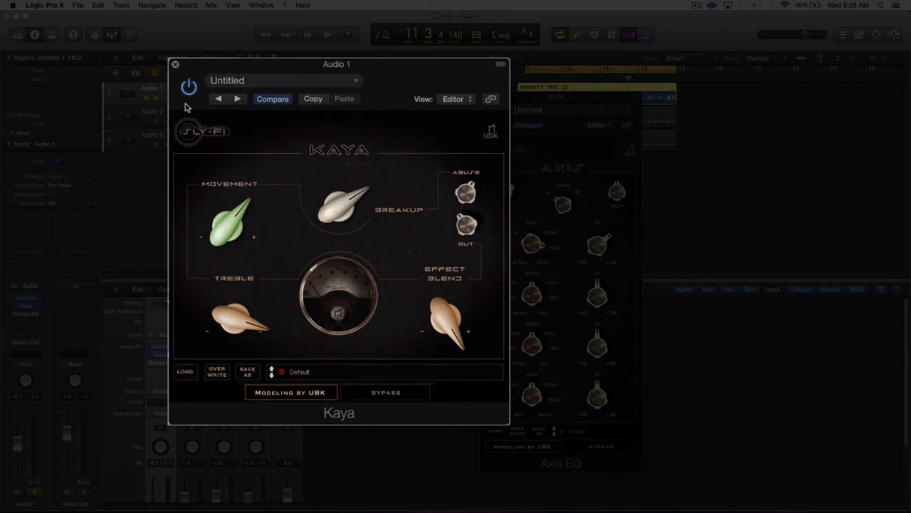
- Play Audio 1 and compare its sound with Kaya switched on and off
key("space")
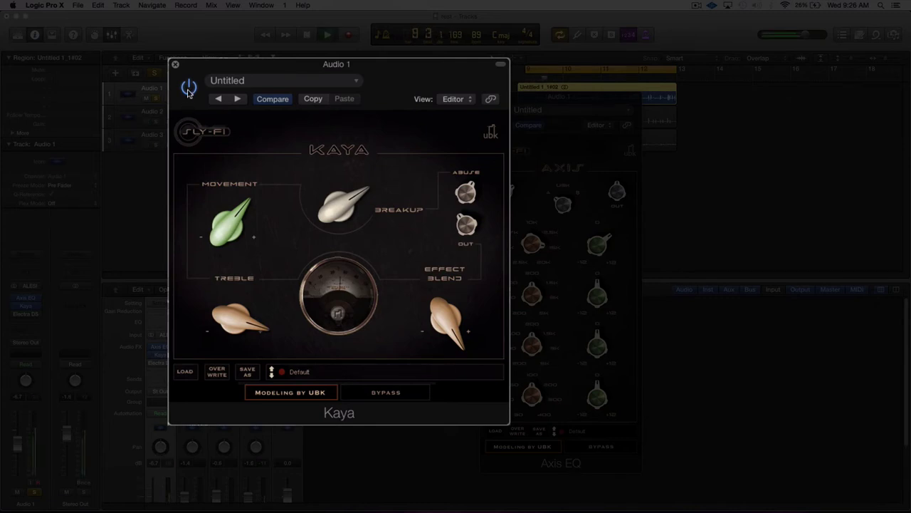
left_click(188, 88)
left_click(189, 90)
left_click(188, 89)
- Compare Audio 1 dry against Axis EQ and Kaya together during playback, leaving both plug-ins enabled
key("space")
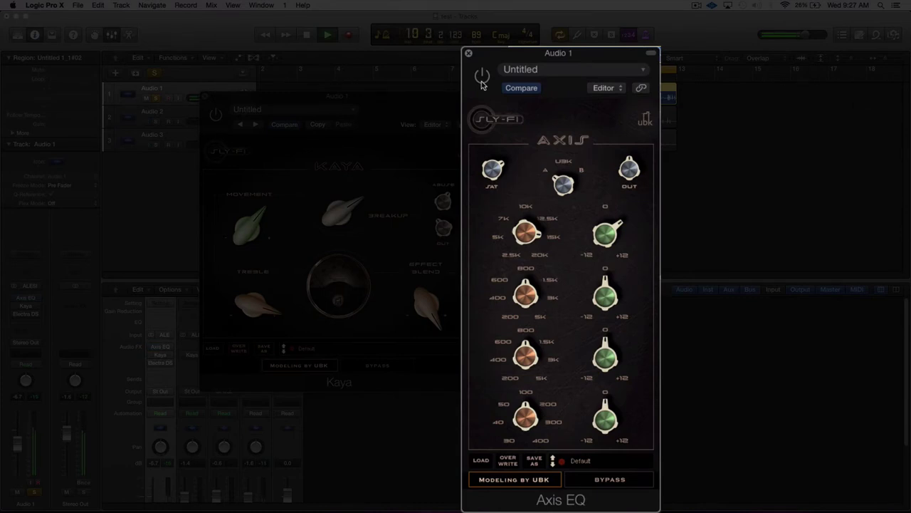
left_click(481, 84)
left_click(224, 118)
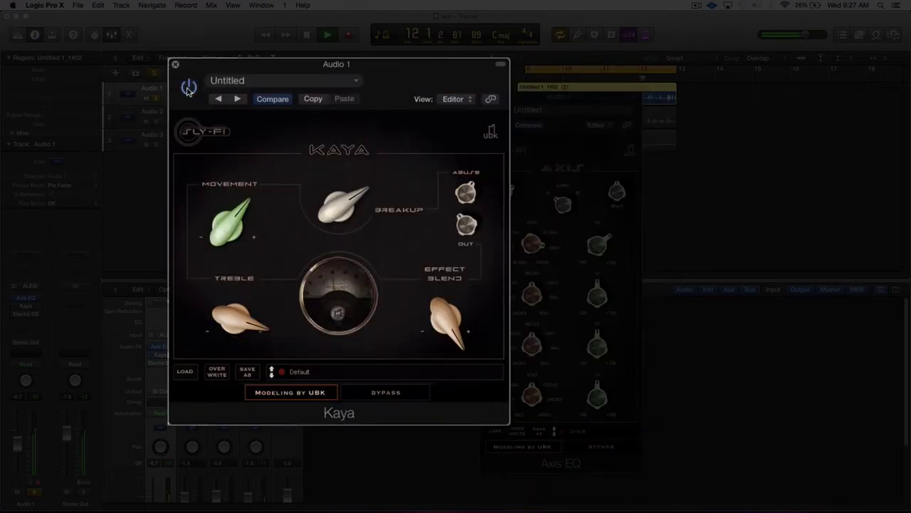
left_click(188, 88)
left_click(553, 95)
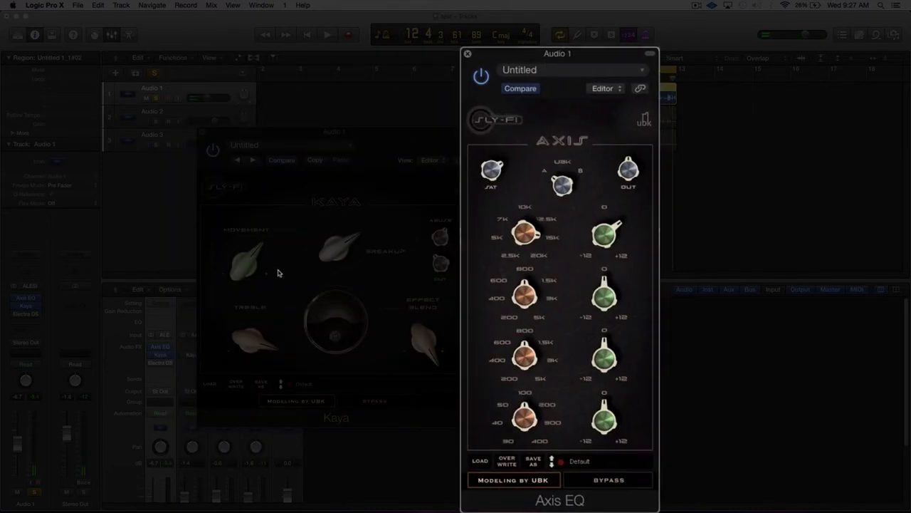
left_click(348, 259)
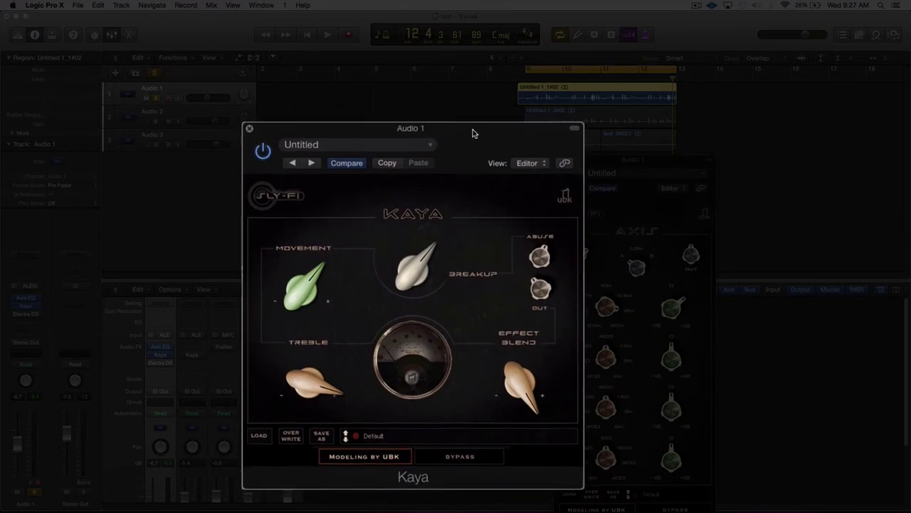
- Solo the Audio 2 track, open its Kaya plug-in and enable it during playback
left_click(158, 114)
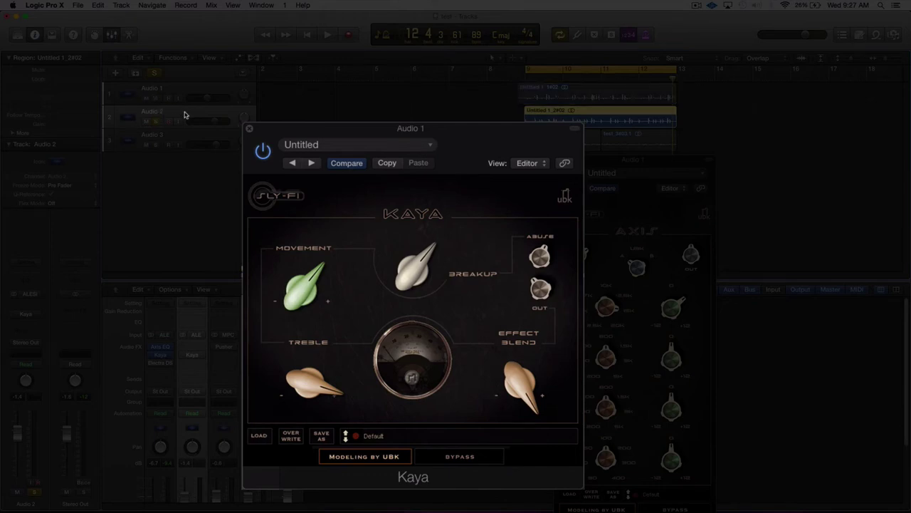
key("space")
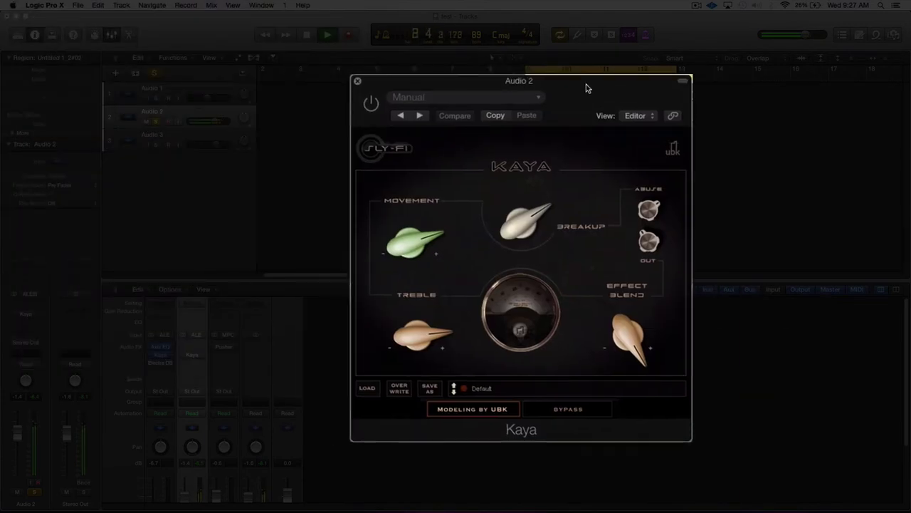
left_click_drag(586, 88, 569, 149)
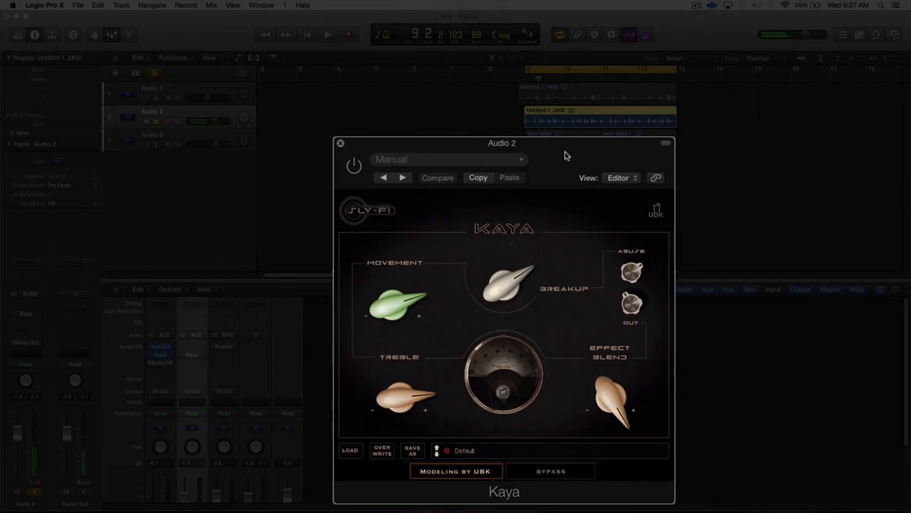
left_click(356, 173)
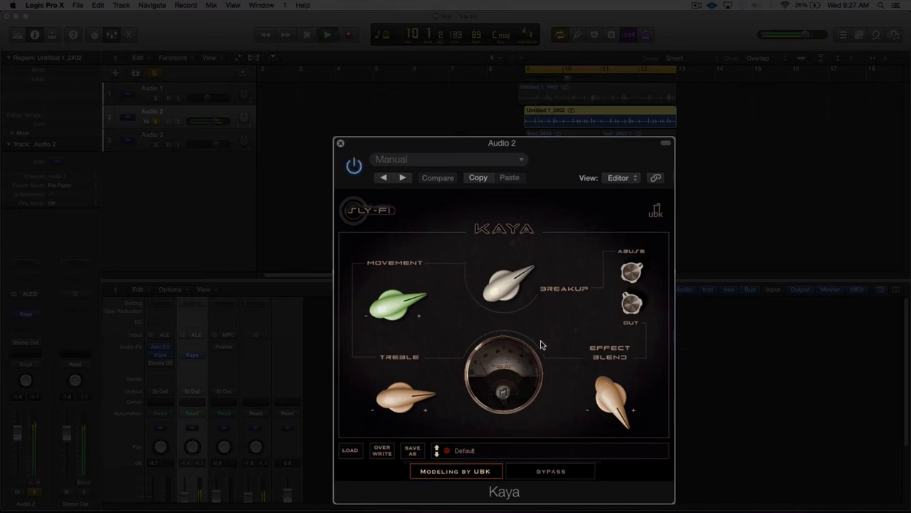
- Fine-tune the Abuse control in Audio 2's Kaya and solo Audio 1 together with Audio 2
left_click_drag(635, 312, 632, 292)
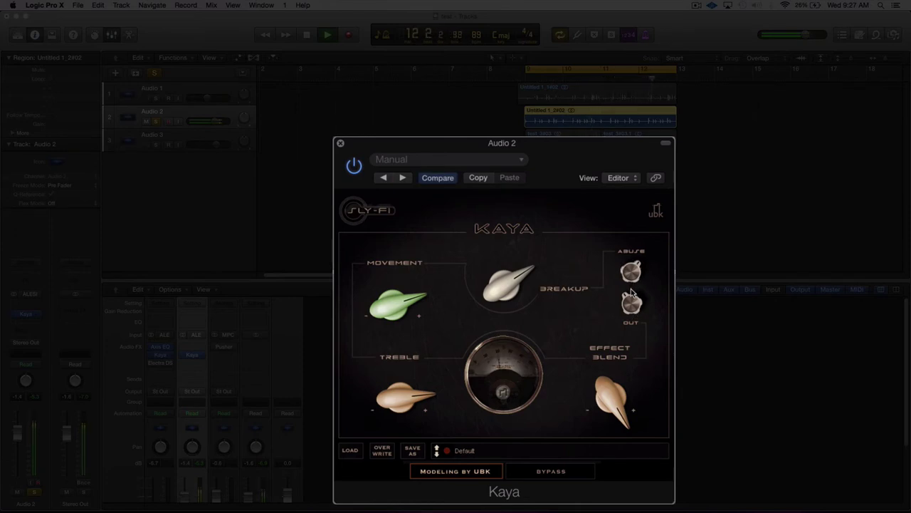
left_click(158, 104)
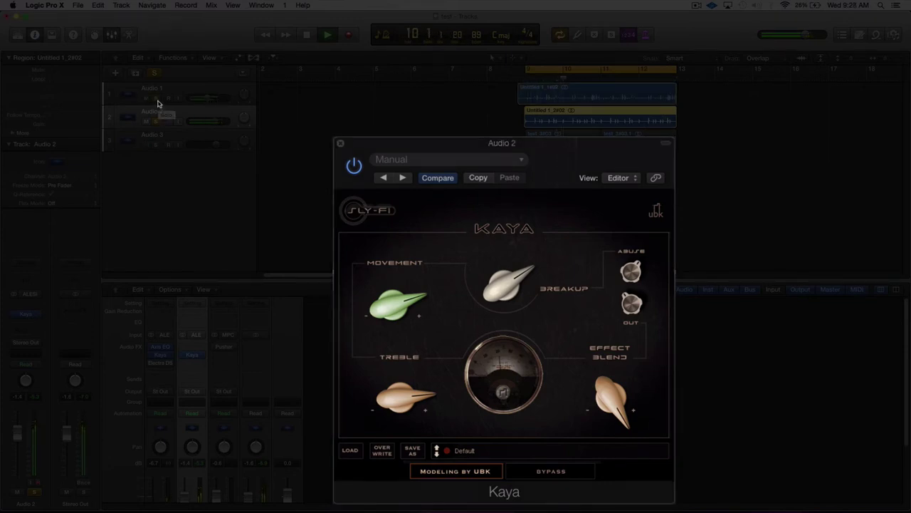
left_click(641, 280)
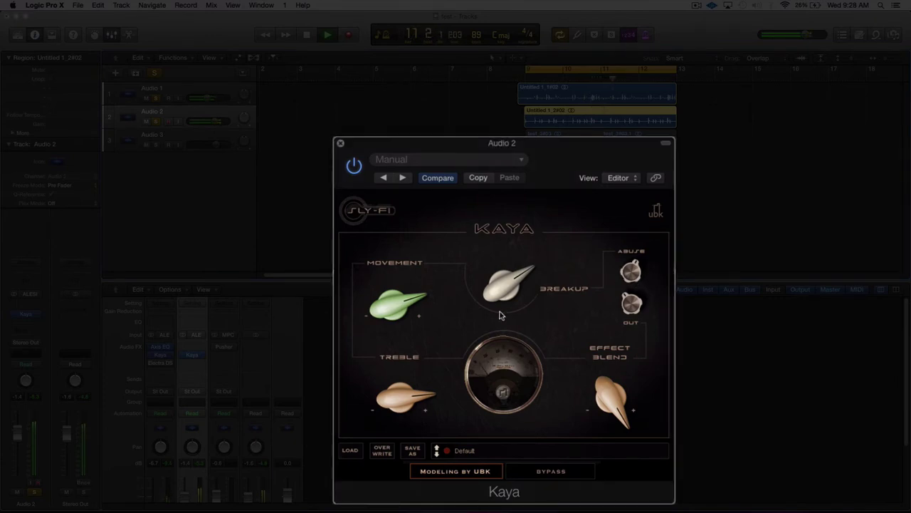
- Compare both soloed tracks with Audio 2's Kaya off and on, leave it enabled and stop playback
left_click(355, 167)
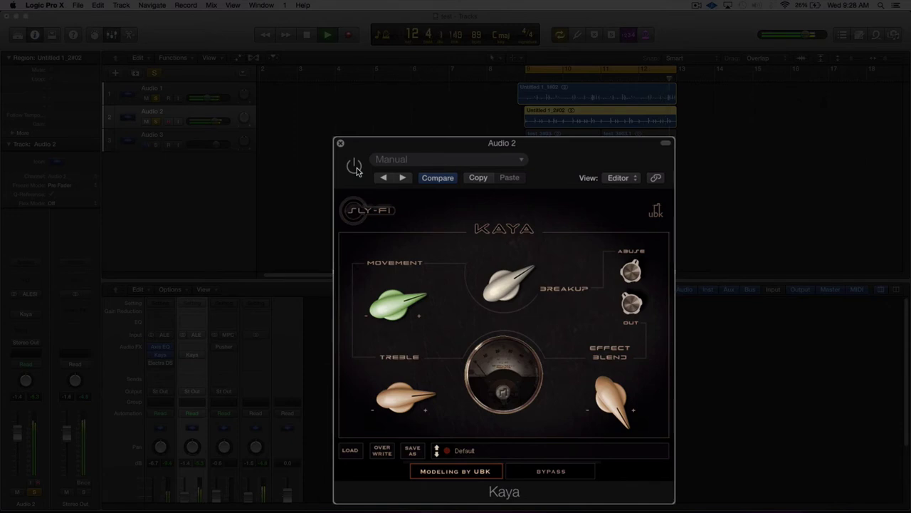
left_click(355, 167)
key("space")
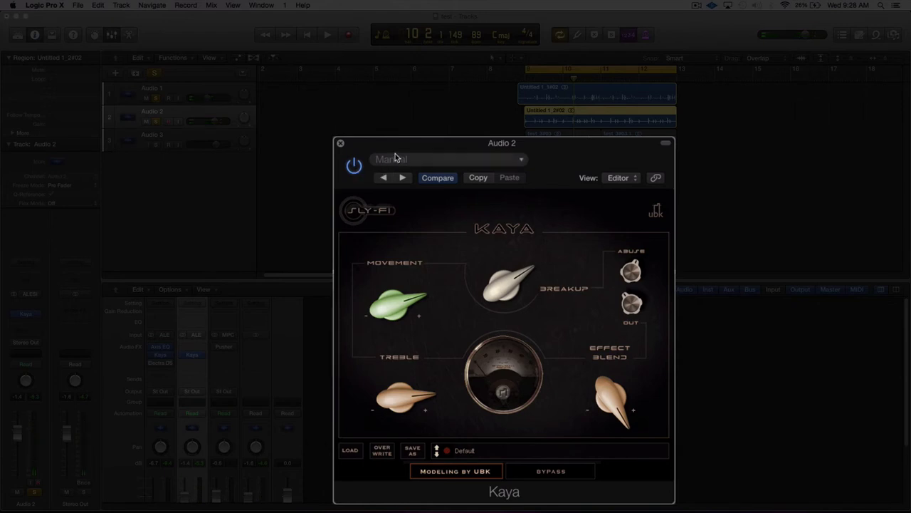
left_click_drag(395, 153, 402, 155)
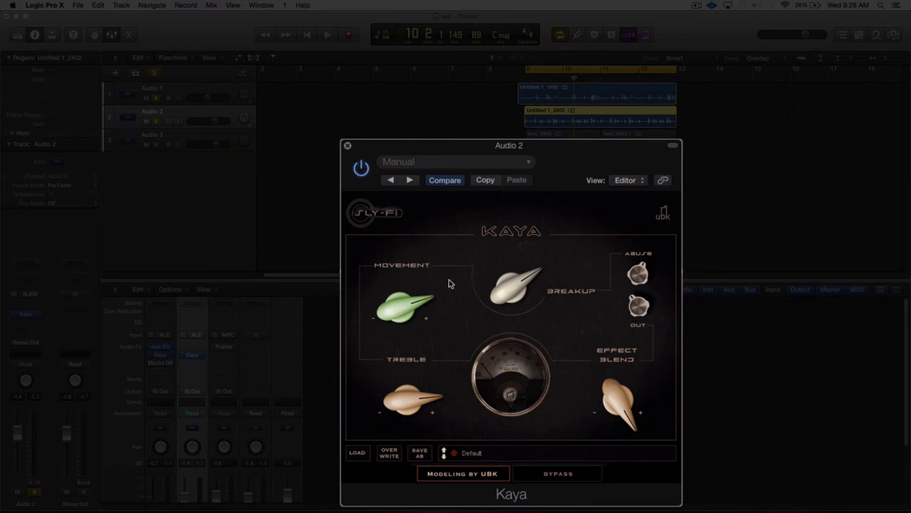
- Open the Pusher plug-in on Audio 3, arrange its window and close Audio 2's Kaya
left_click(171, 143)
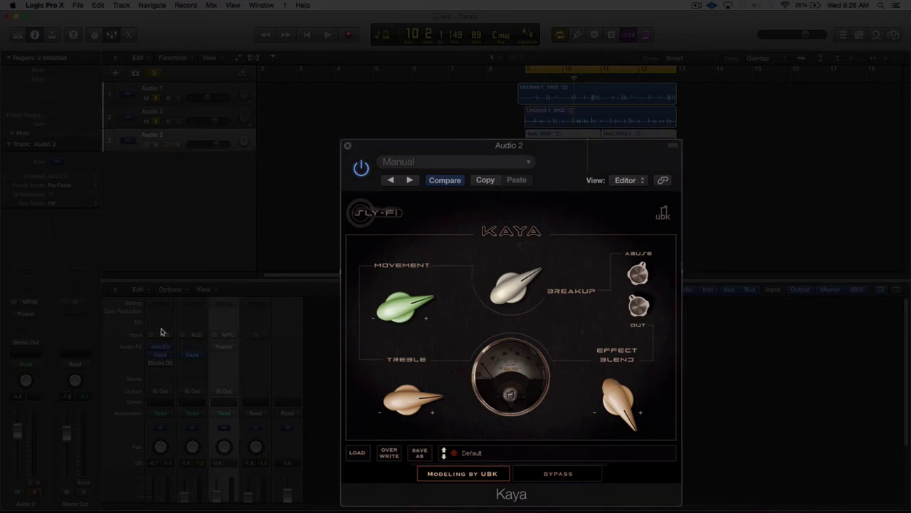
left_click(223, 349)
left_click_drag(456, 154, 738, 118)
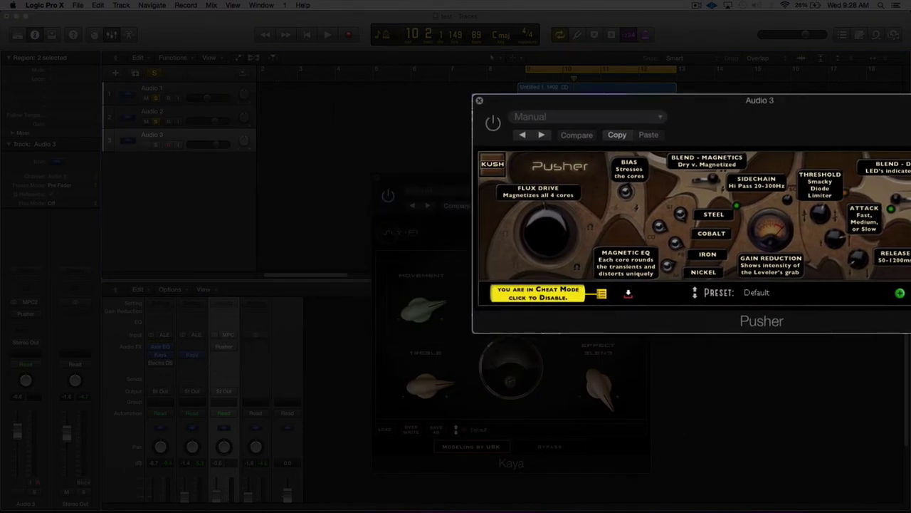
left_click_drag(561, 181, 285, 154)
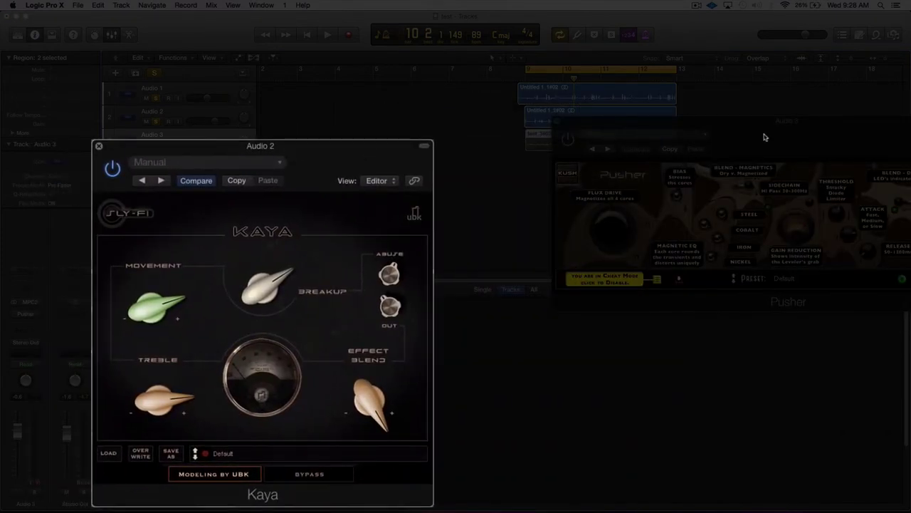
left_click_drag(766, 138, 593, 178)
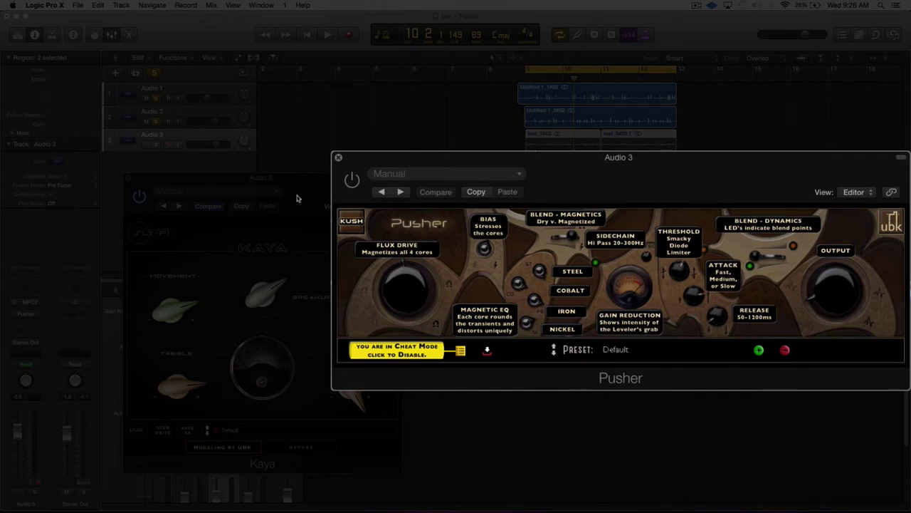
left_click(131, 179)
left_click(100, 146)
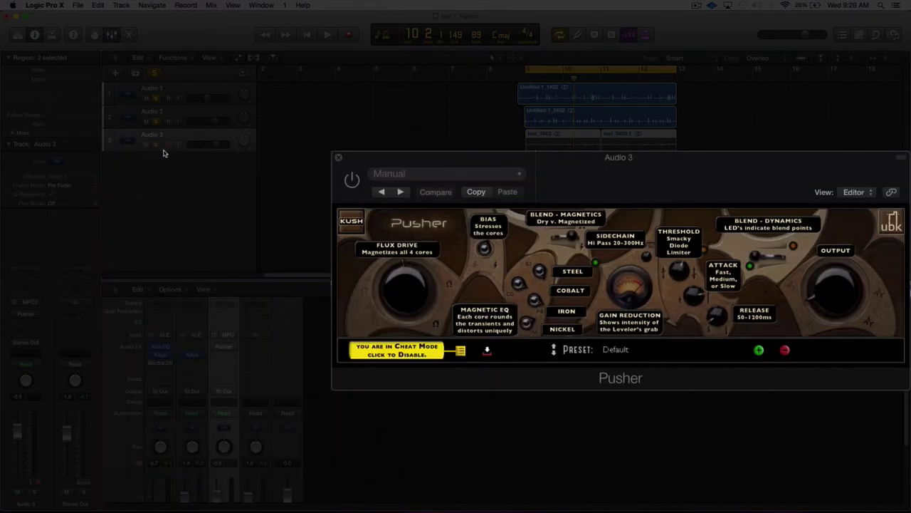
- Solo only the Audio 3 track and play it with Pusher disabled
left_click(158, 146)
left_click(158, 122)
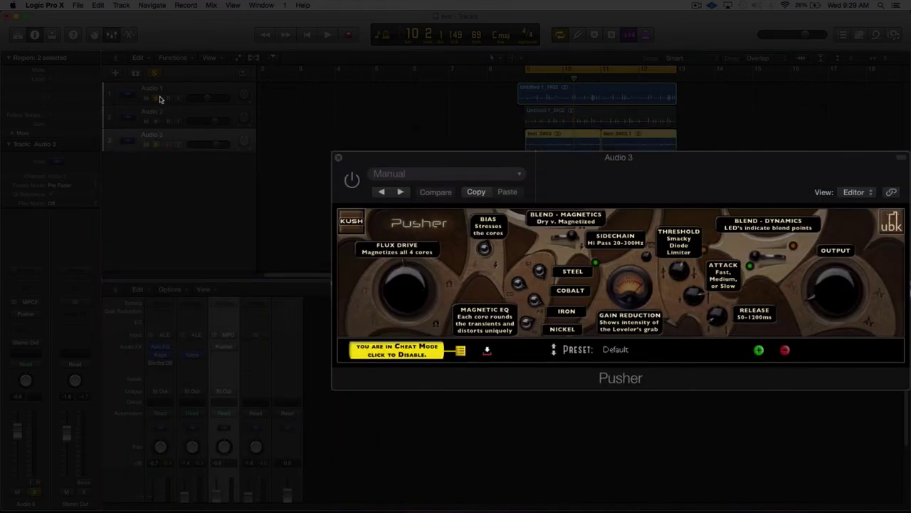
left_click(157, 99)
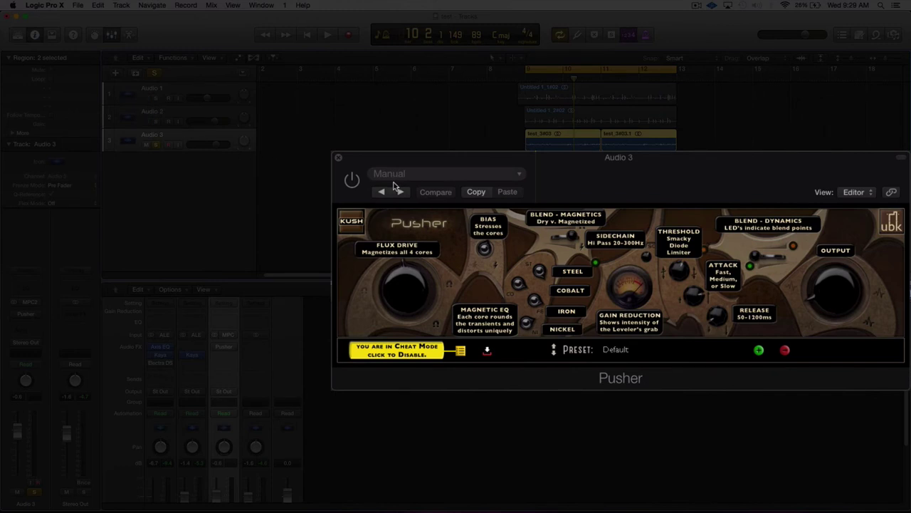
key("space")
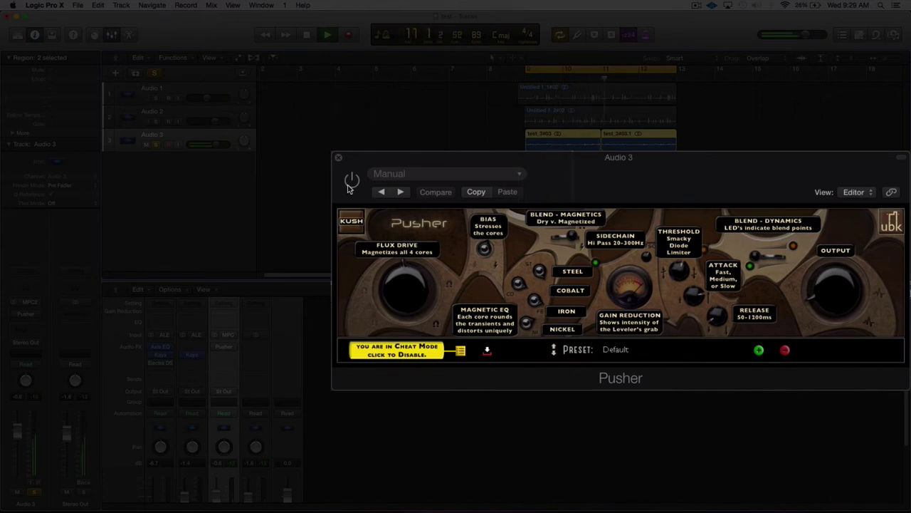
- Restart playback, enable Pusher on Audio 3 and try its Threshold control
key("space")
key("space")
left_click(351, 183)
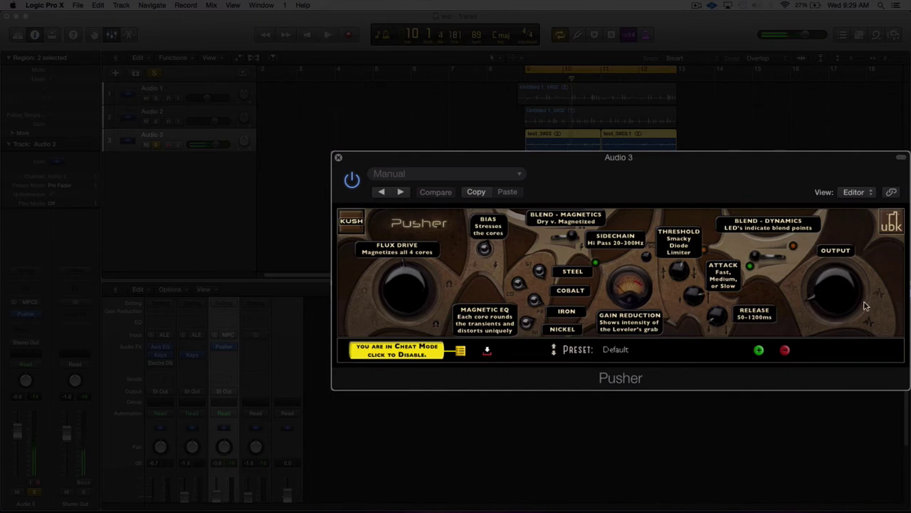
left_click(683, 279)
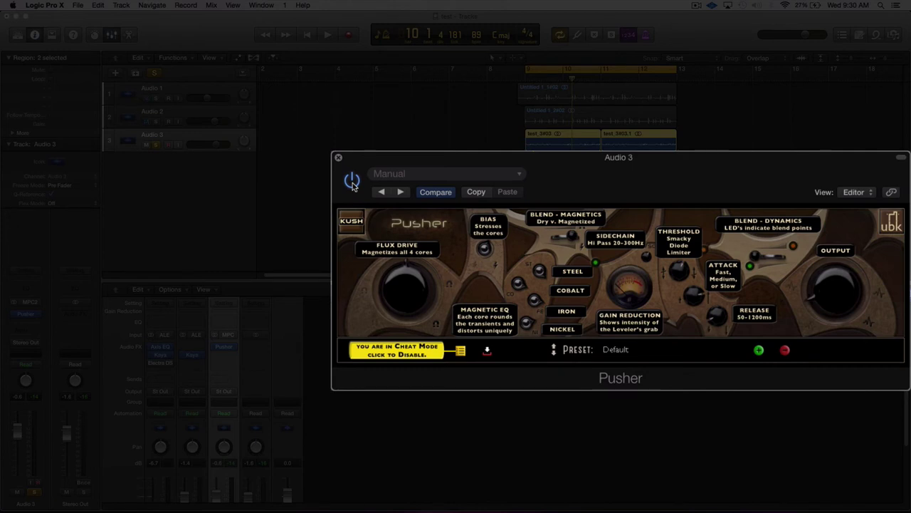
- Start playback and solo Audio 2 and Audio 1 together with Audio 3
key("space")
left_click(159, 121)
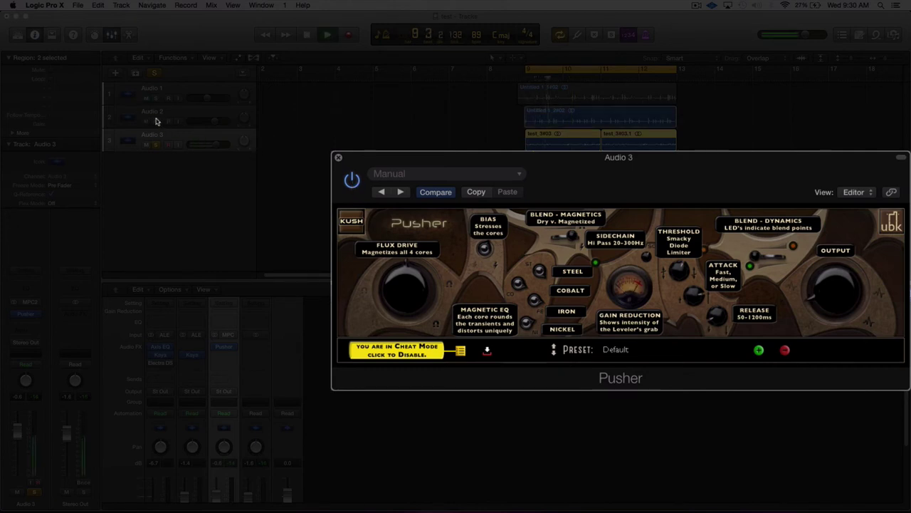
left_click(154, 102)
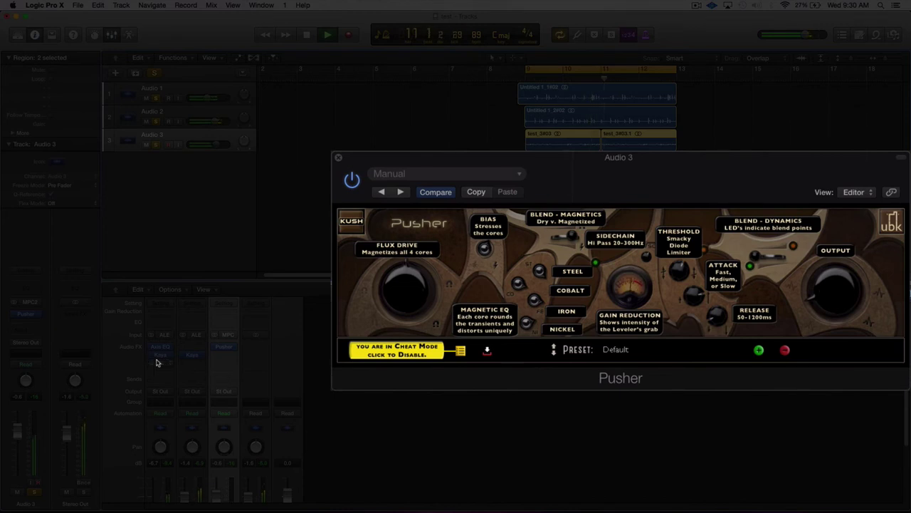
- Open Audio 1's Electra DSP, move its window beside the track list and play Audio 1 soloed on its own
left_click(160, 364)
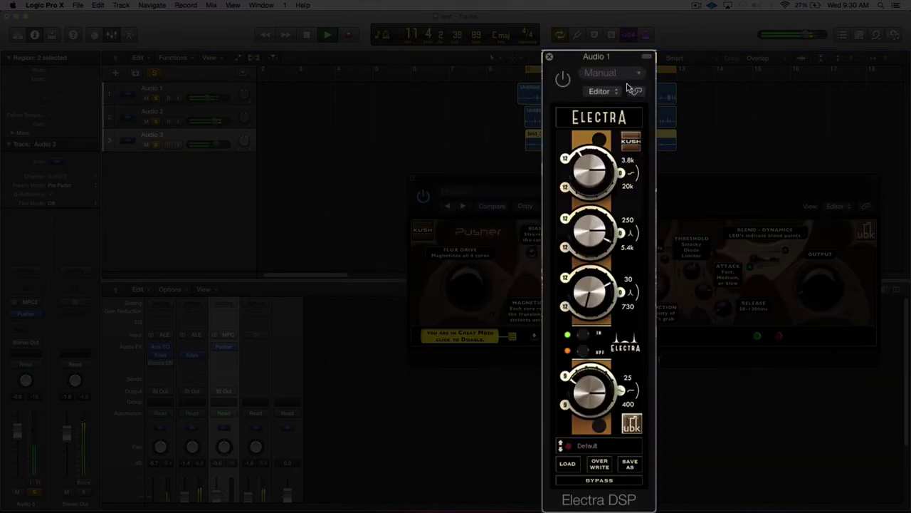
left_click_drag(598, 57, 330, 57)
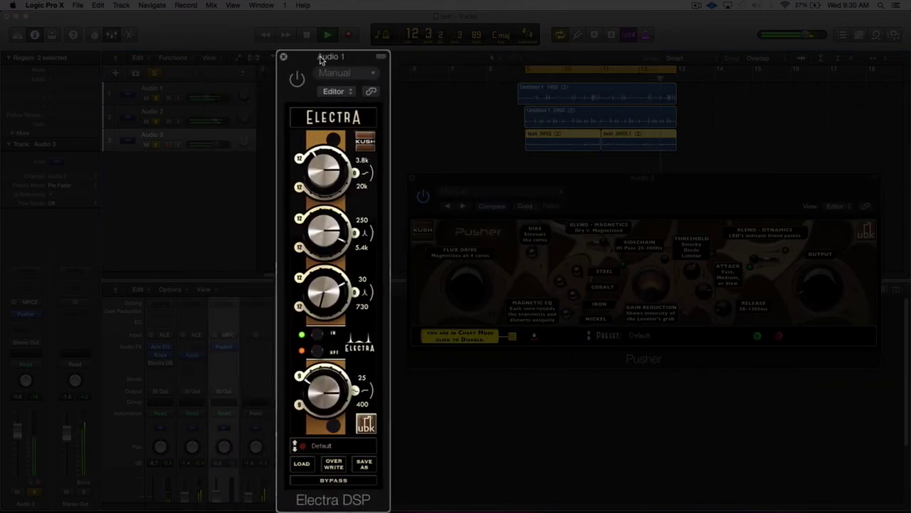
left_click(218, 90)
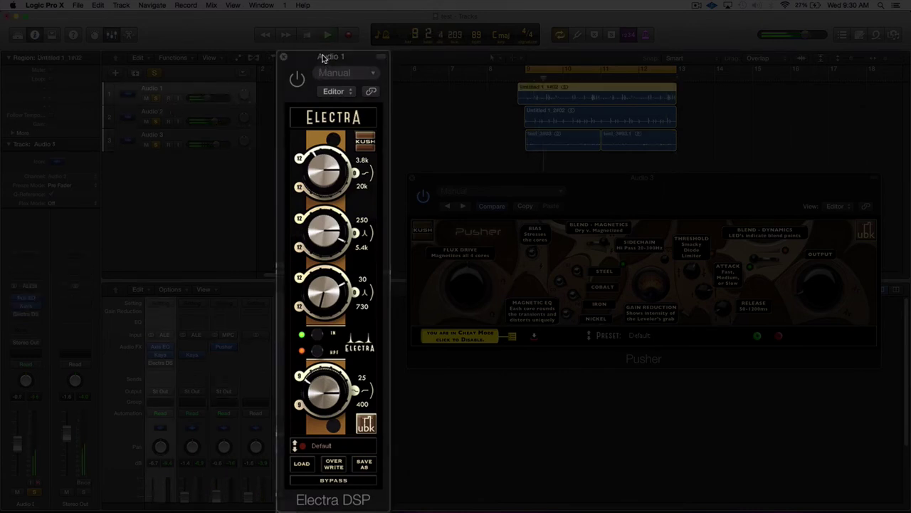
left_click_drag(322, 57, 331, 57)
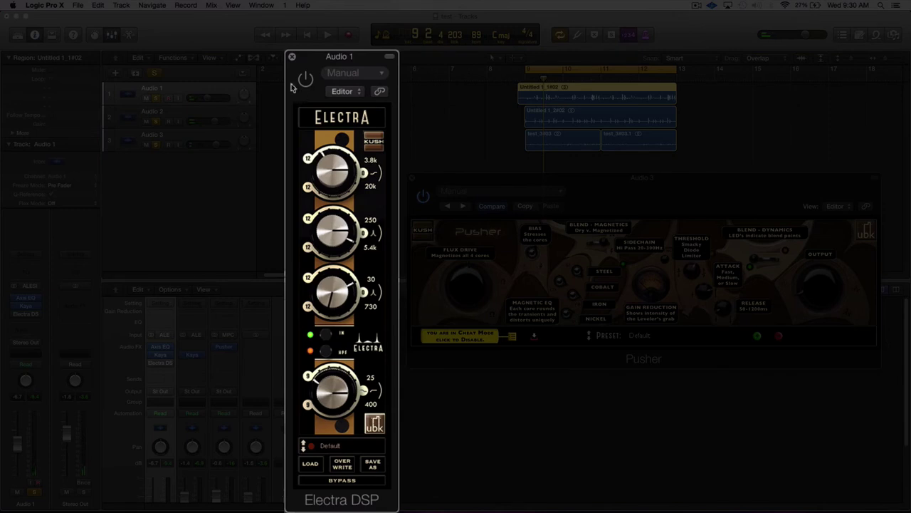
left_click(157, 147)
key("space")
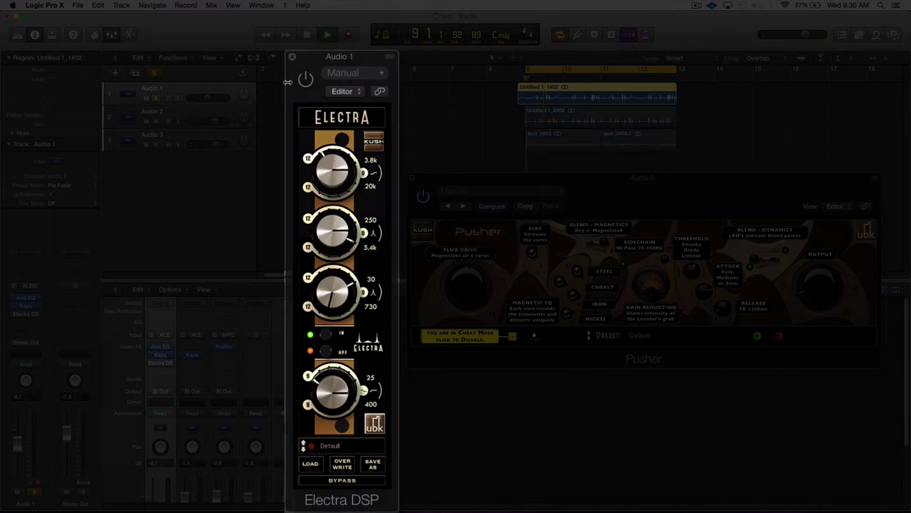
- Compare Audio 1 with Electra DSP on and off, leave it enabled and stop playback
left_click(305, 79)
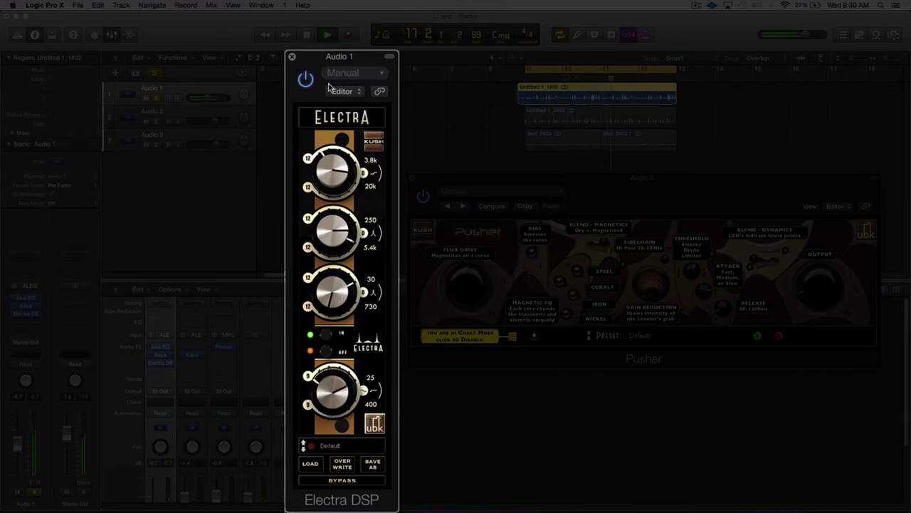
left_click(305, 78)
left_click(306, 79)
key("space")
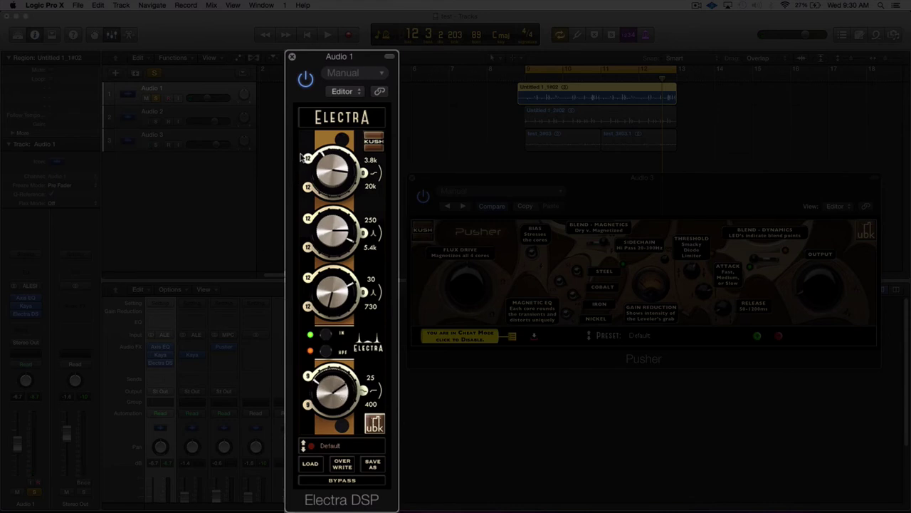
- Close Electra DSP and listen to all three soloed tracks with every plug-in enabled
left_click(292, 57)
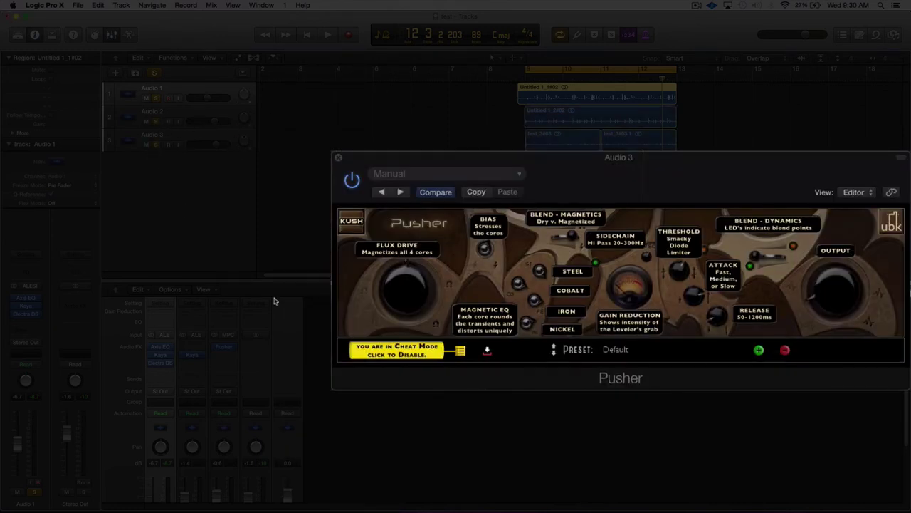
key("space")
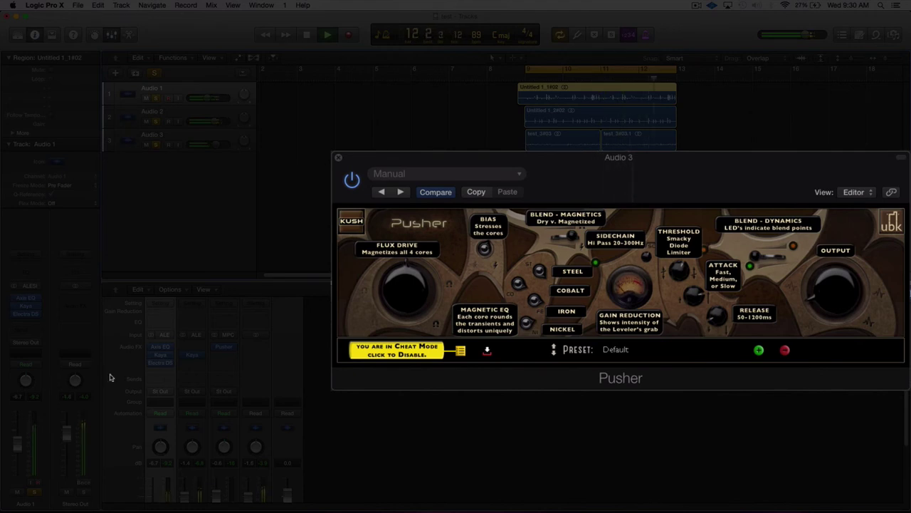
key("space")
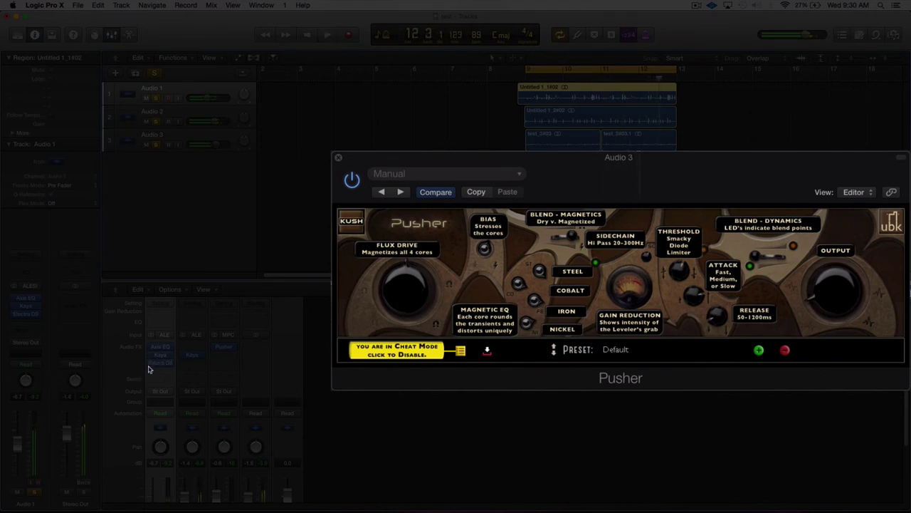
- Compare the three soloed tracks with all channel plug-ins bypassed and re-enabled during playback, and stop playback
left_click(162, 331)
left_click(134, 286)
key("space")
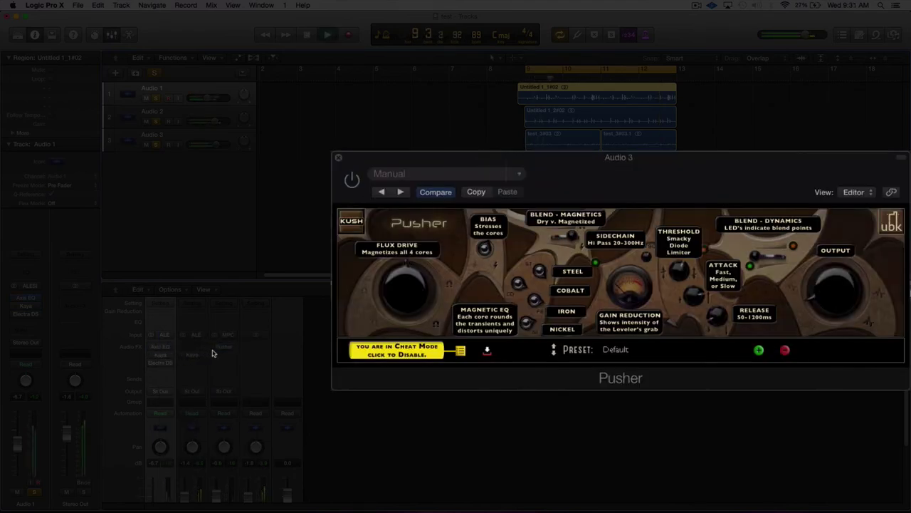
left_click(215, 349)
left_click(185, 356)
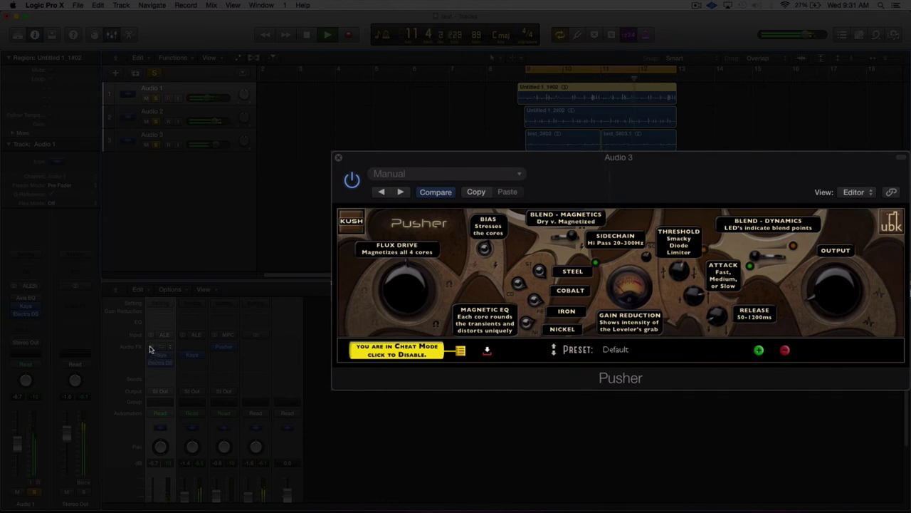
scroll(380, 443, "down", 3)
scroll(377, 443, "down", 1)
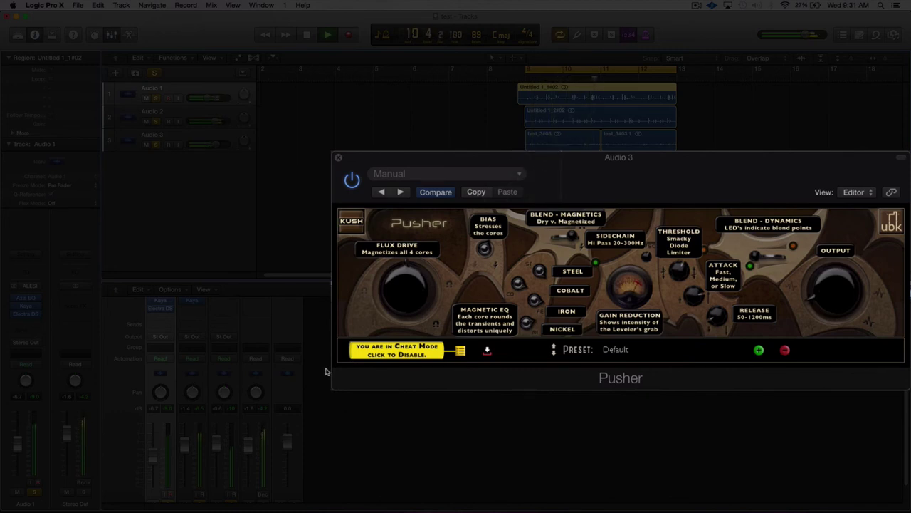
key("space")
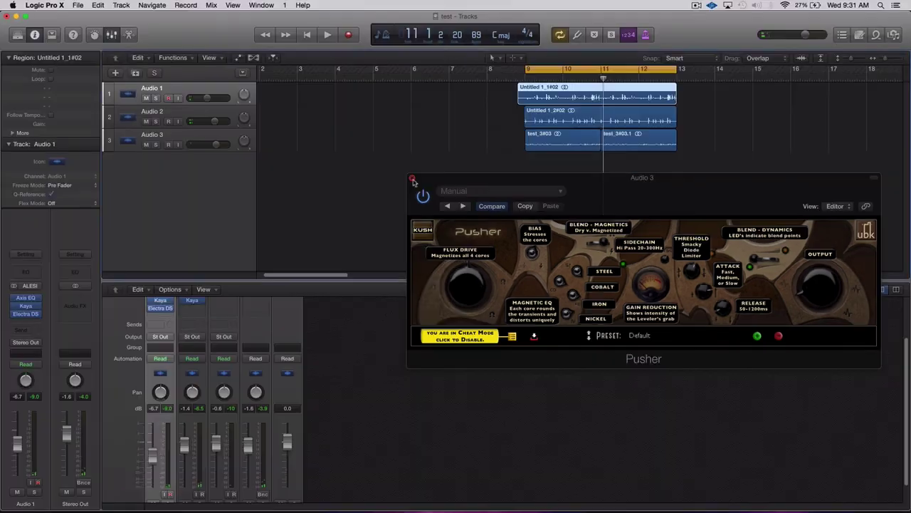
- Close Pusher, insert the stereo BeatSkillz Slam Dawg plug-in on the Stereo Out channel and move its window below the regions
left_click(413, 180)
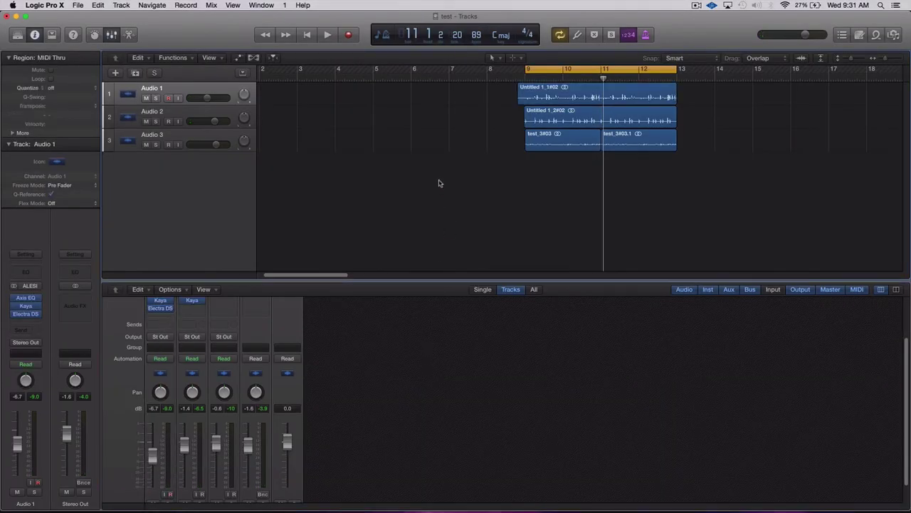
scroll(383, 380, "up", 5)
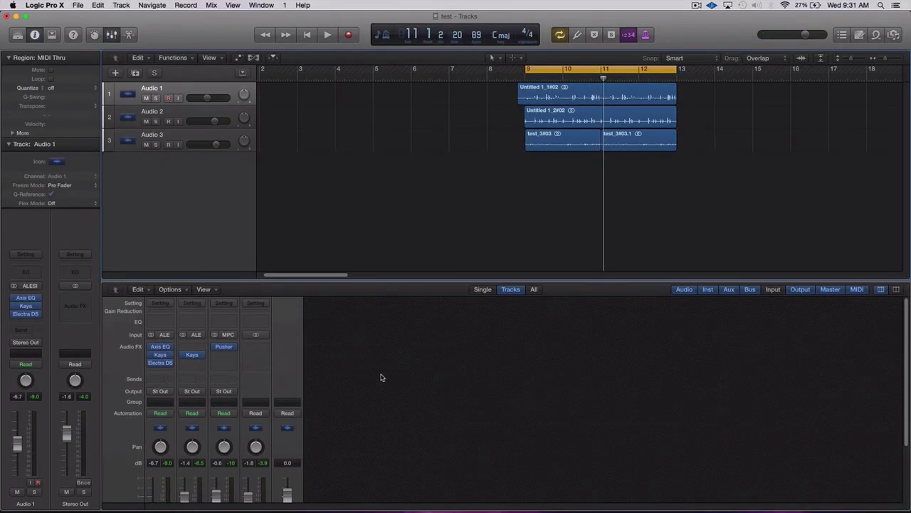
left_click(261, 347)
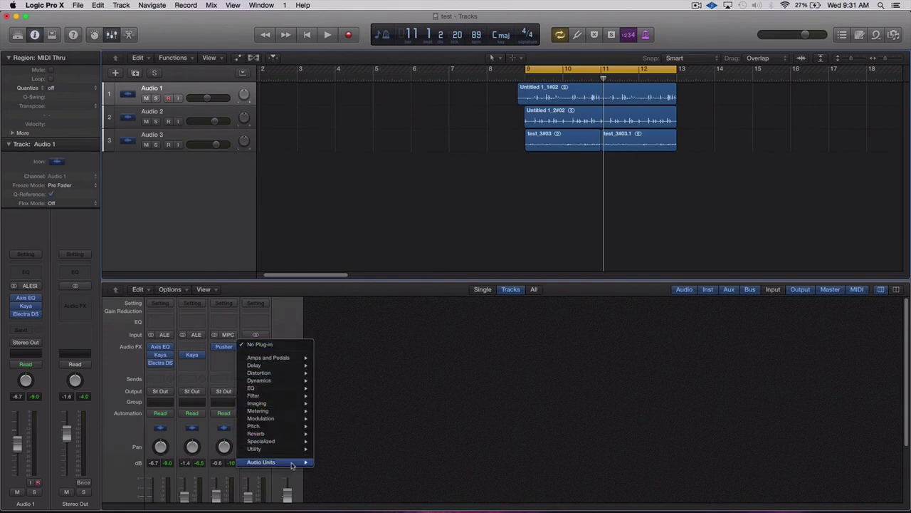
mouse_move(293, 462)
mouse_move(373, 396)
mouse_move(435, 397)
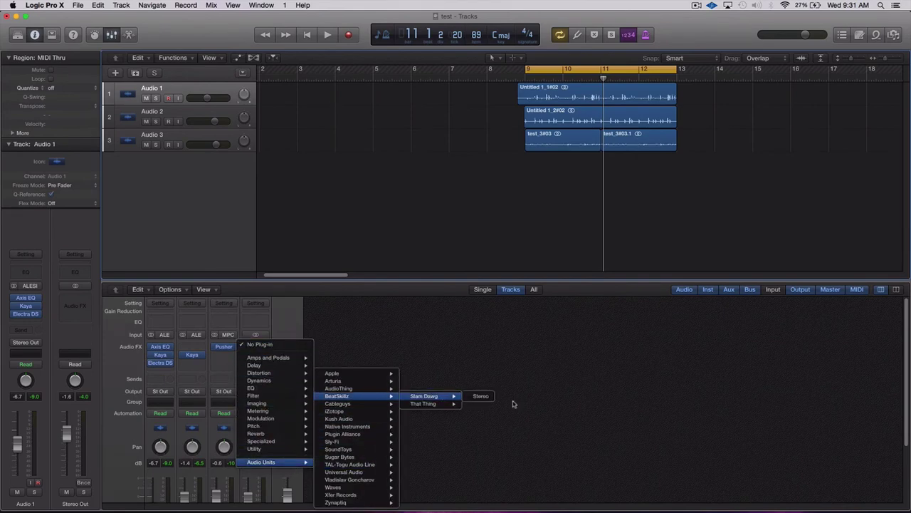
left_click(490, 399)
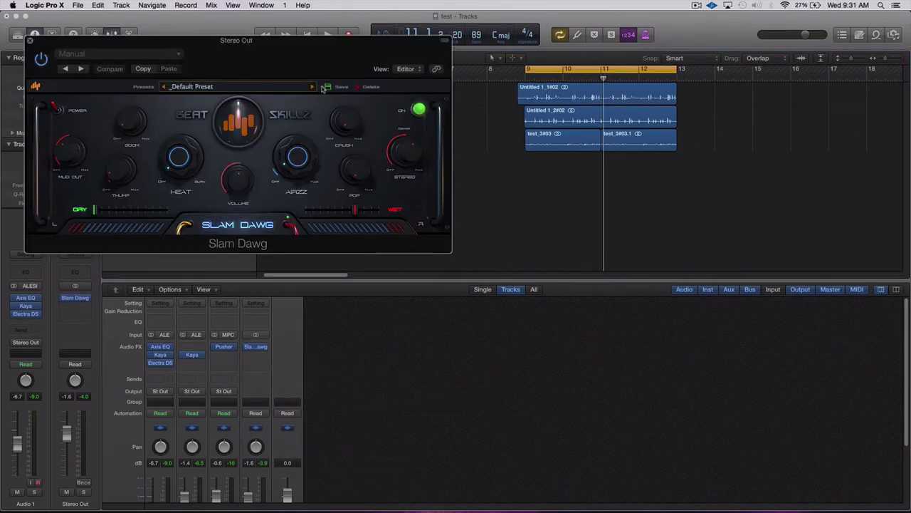
left_click_drag(307, 50, 688, 217)
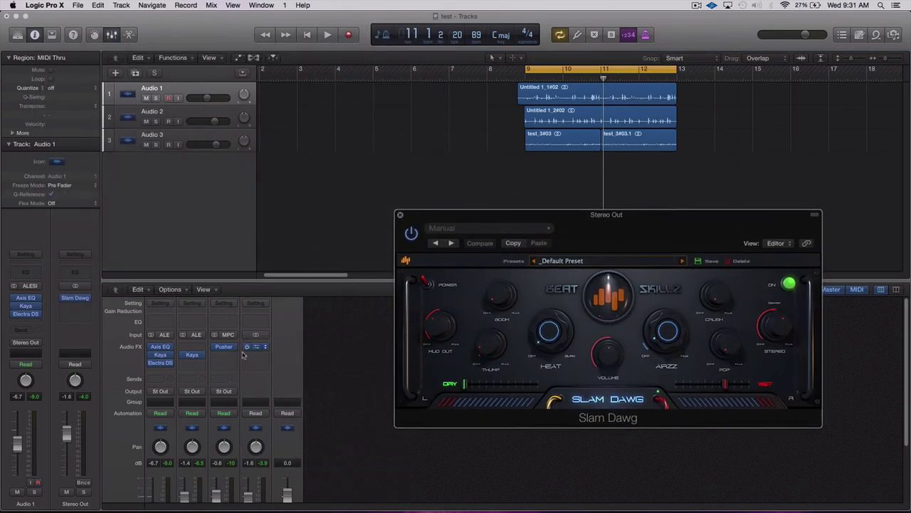
- Reopen Audio 3's Pusher, move it clear of Slam Dawg and open Audio 1's Axis EQ
left_click(225, 347)
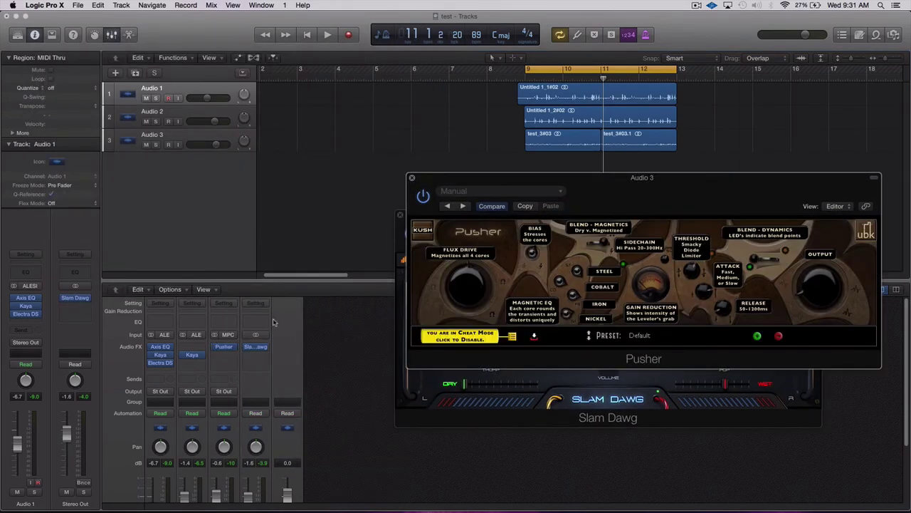
left_click_drag(625, 191, 239, 45)
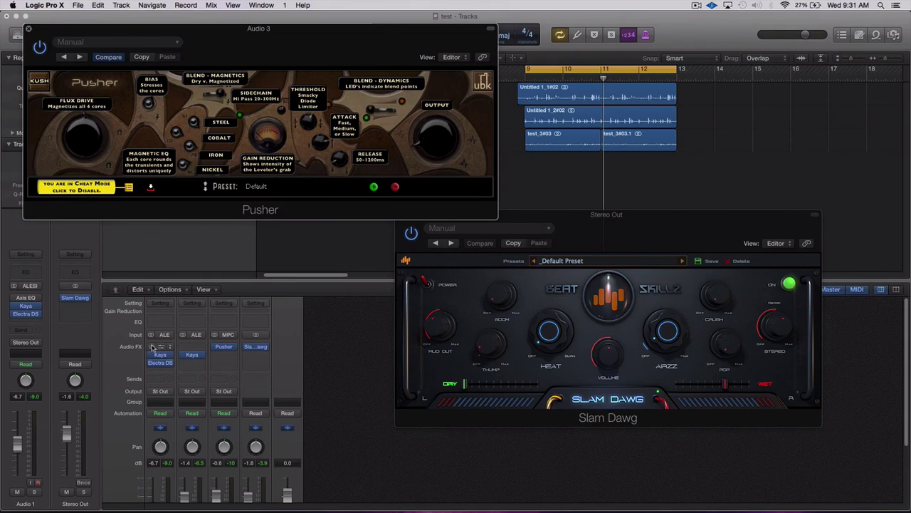
left_click(162, 349)
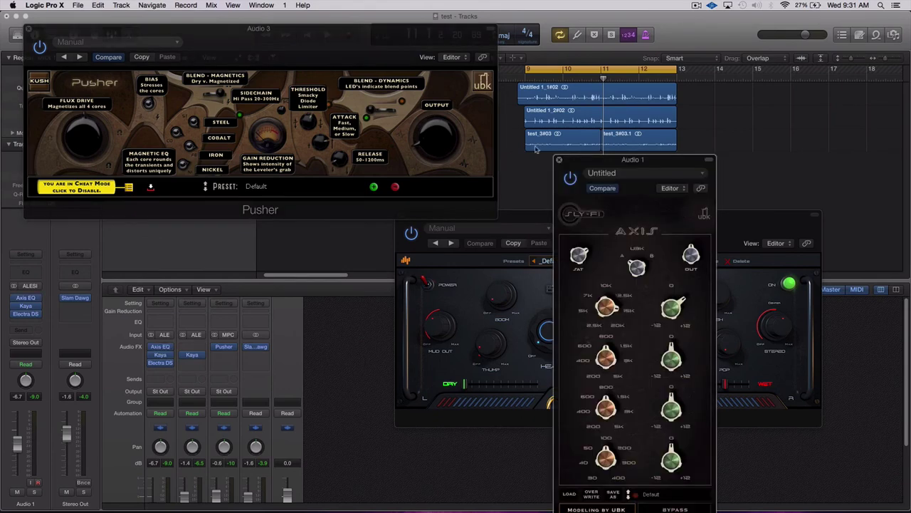
- Move the Axis EQ and Slam Dawg windows clear of each other, adjust Slam Dawg's Airzz and turn its Hud Out down
left_click_drag(628, 170, 251, 90)
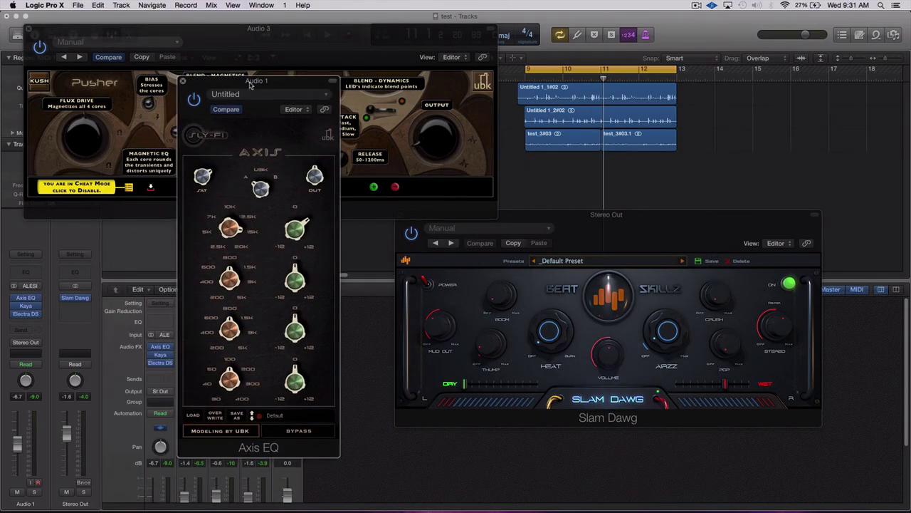
left_click_drag(607, 228, 596, 243)
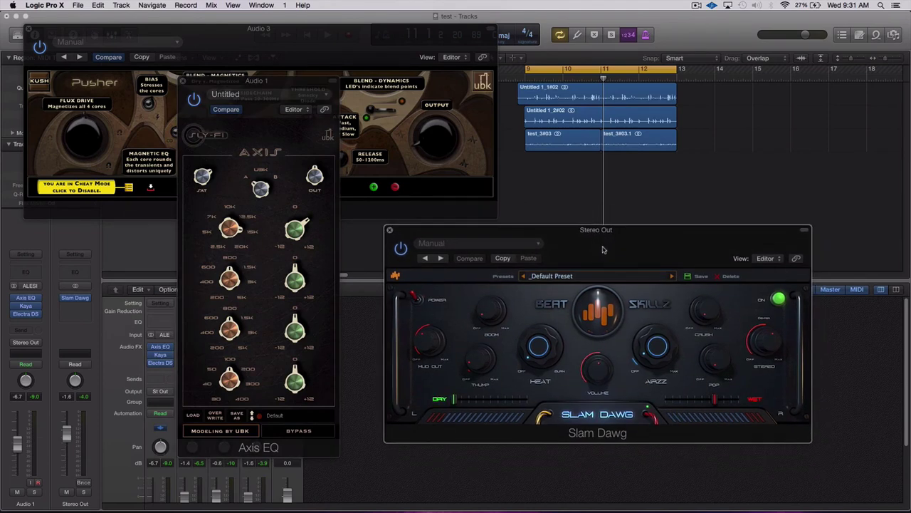
left_click_drag(660, 359, 660, 407)
left_click_drag(433, 339, 431, 373)
- Play the tracks and compare the mix with Slam Dawg's power switched off and back on
key("space")
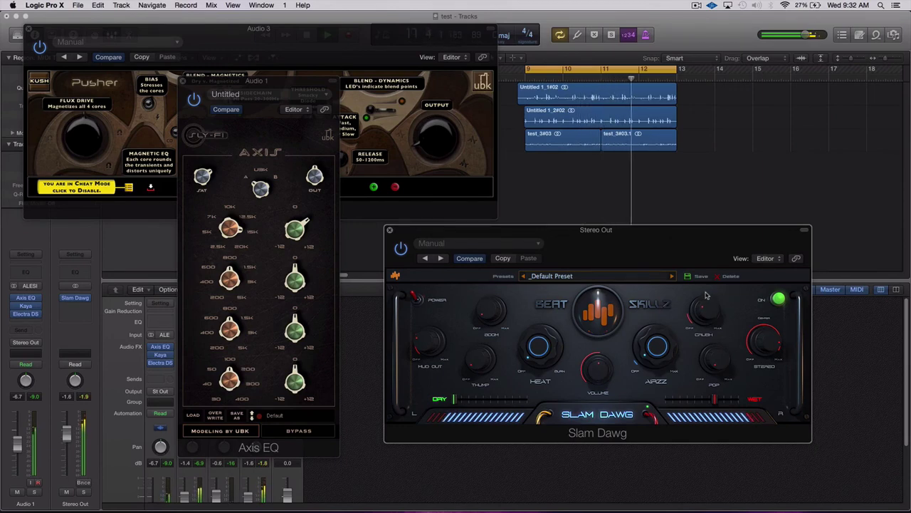
left_click(415, 300)
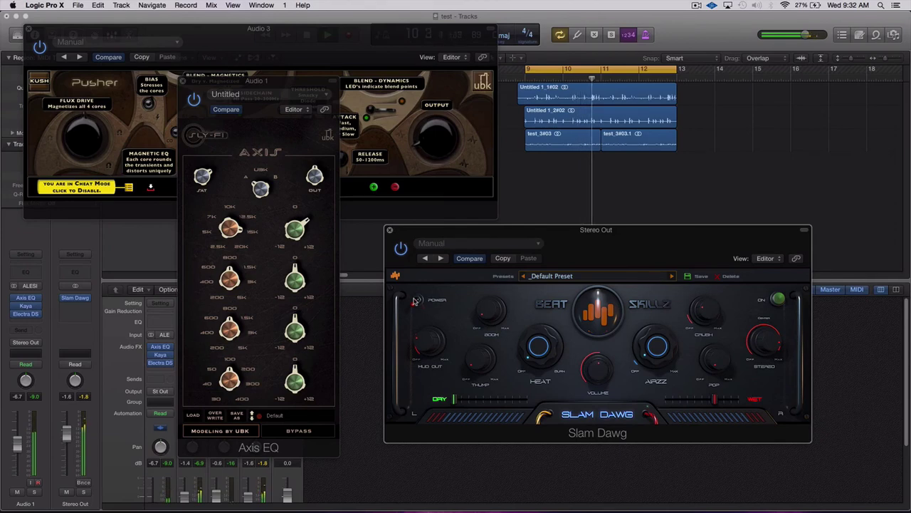
left_click(415, 299)
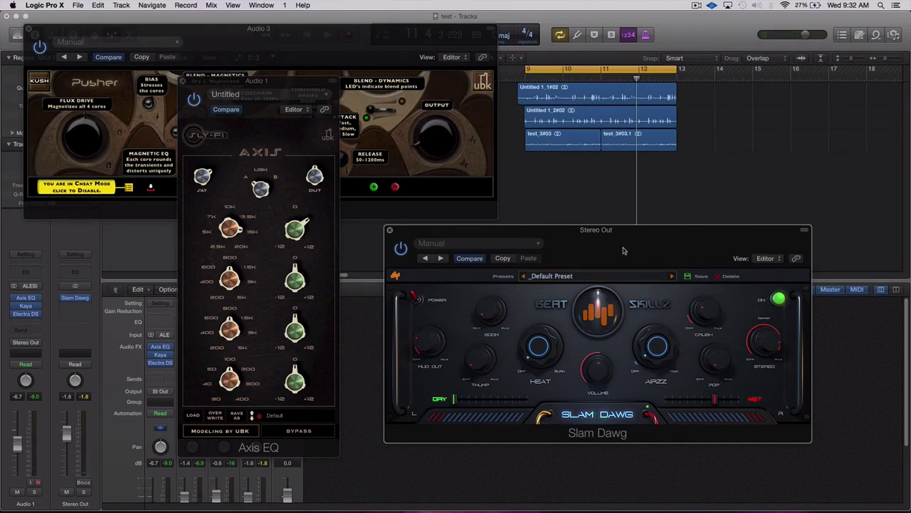
- Close the Slam Dawg, Axis EQ and Pusher plug-in windows to clear the view of the project
left_click_drag(624, 250, 696, 271)
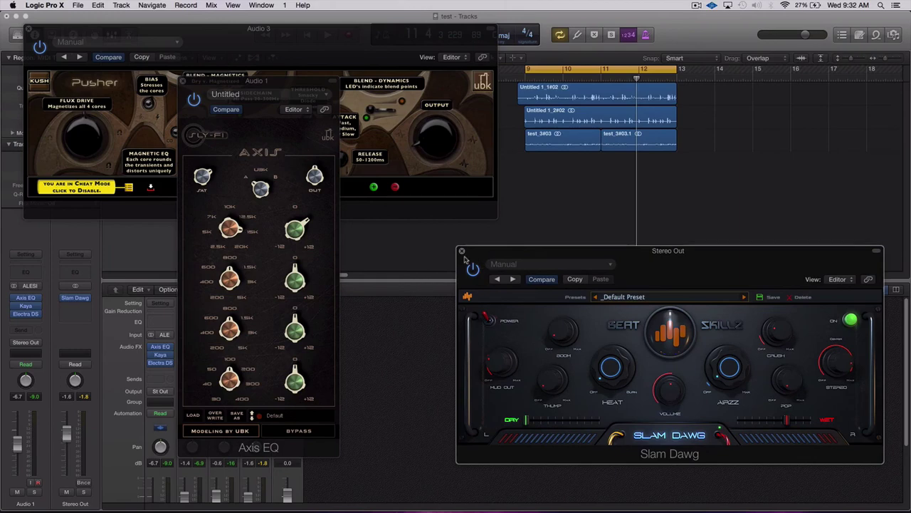
left_click_drag(530, 254, 429, 230)
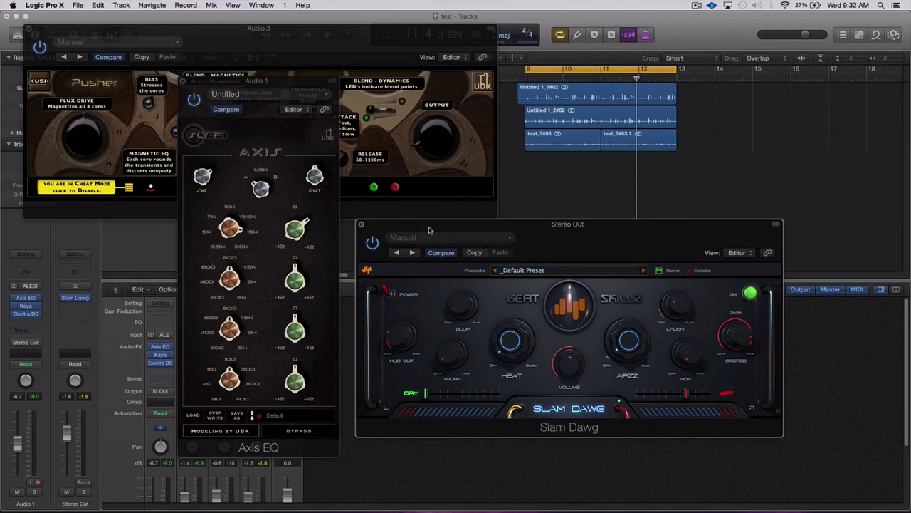
left_click(361, 223)
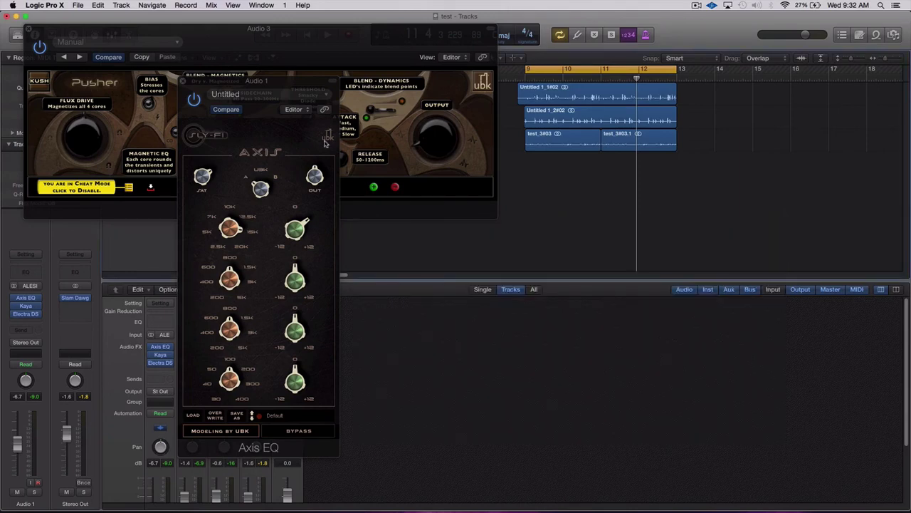
left_click_drag(305, 89, 575, 151)
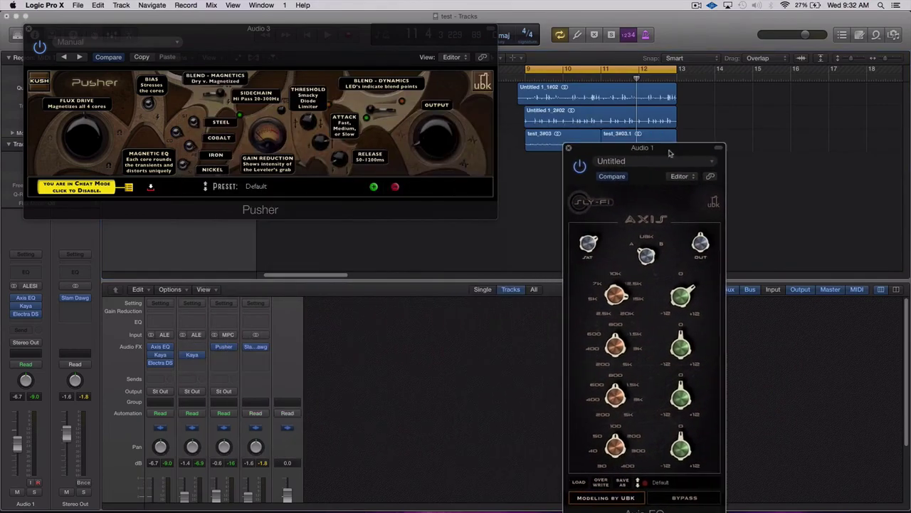
left_click(569, 148)
left_click_drag(72, 29, 404, 233)
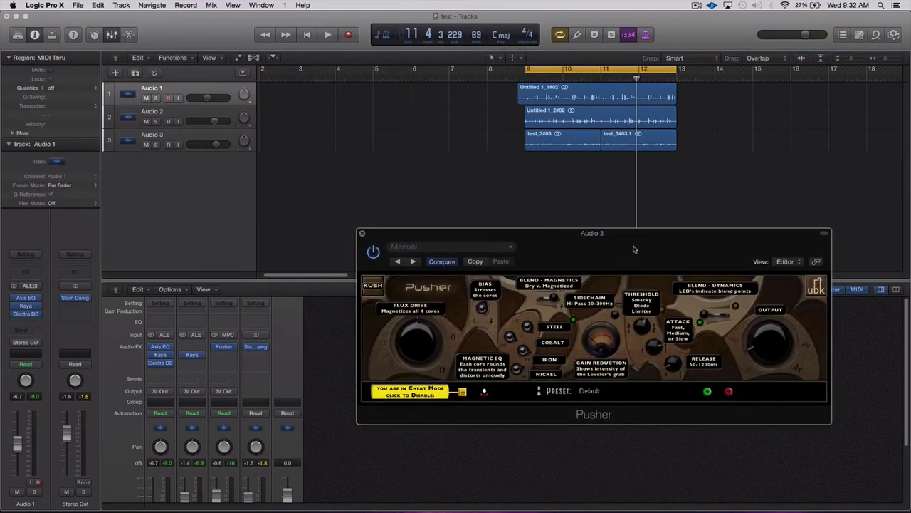
left_click(362, 233)
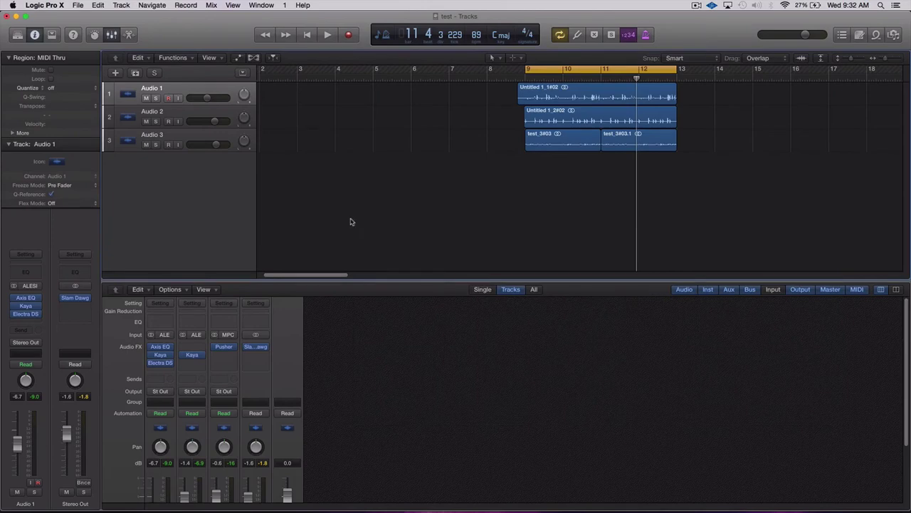